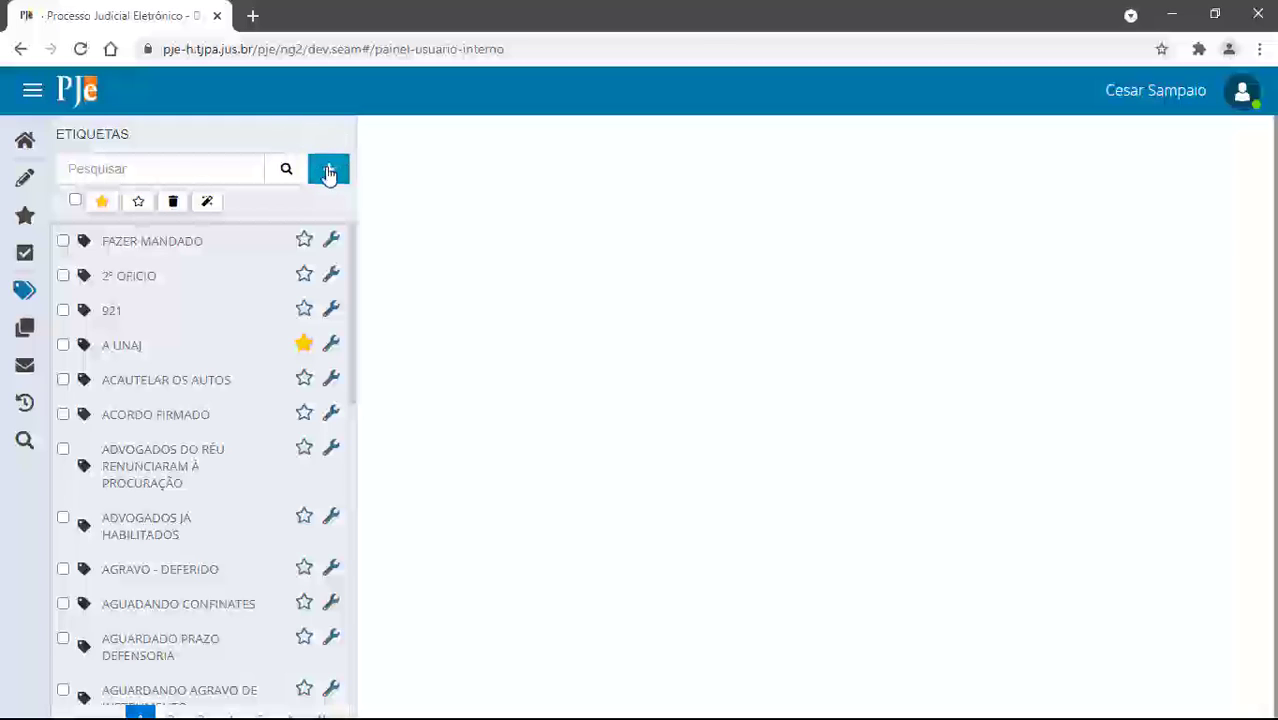
Create a new tag named 'automação de etiquetas' and save it
click(326, 176)
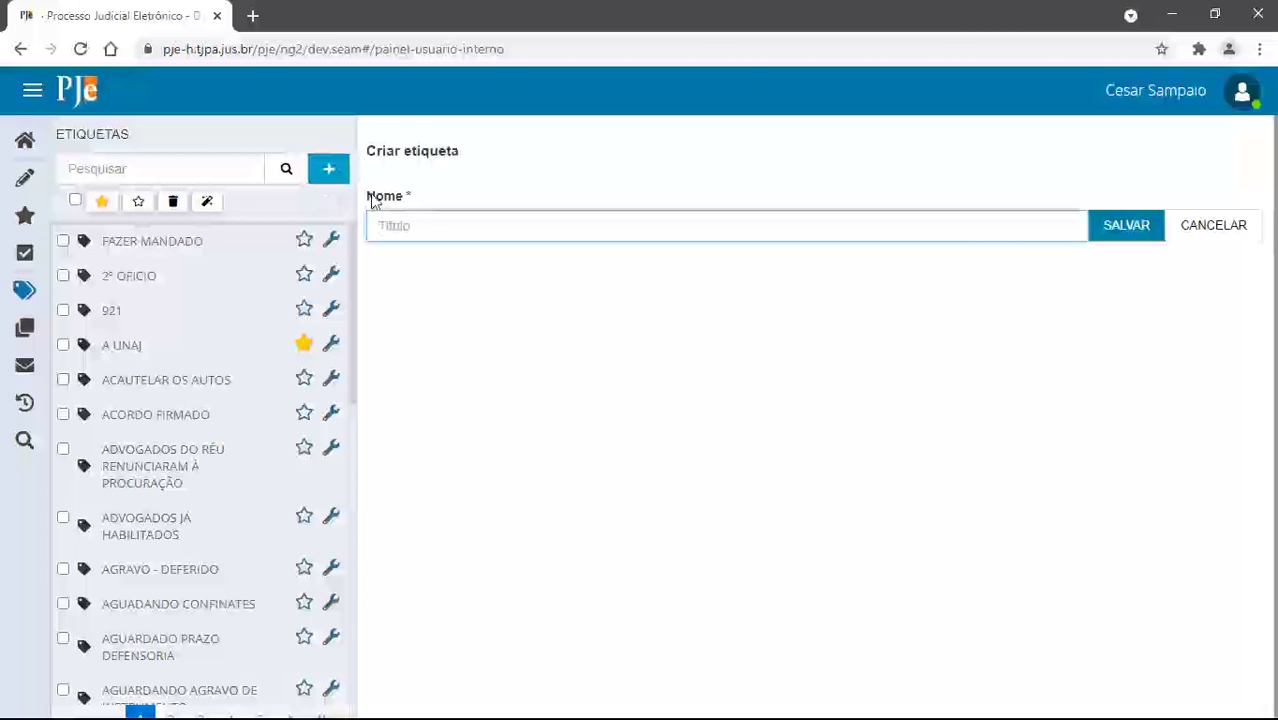
click(393, 225)
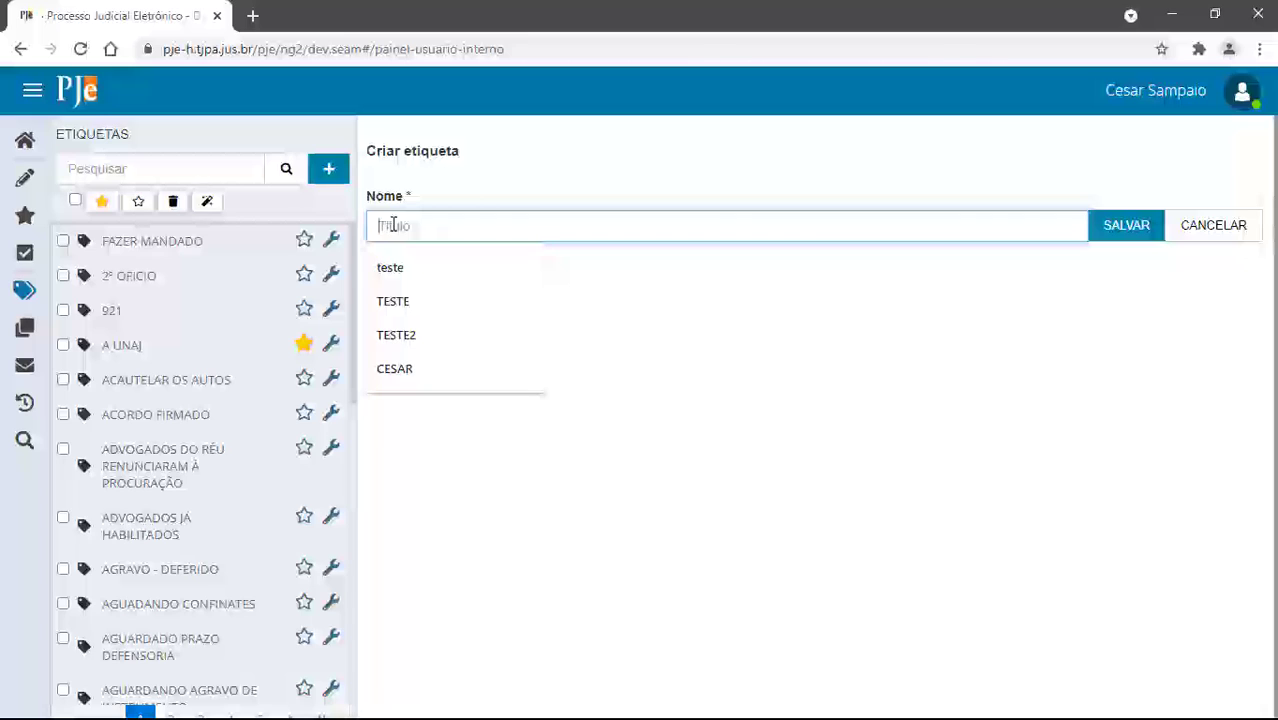
text(au)
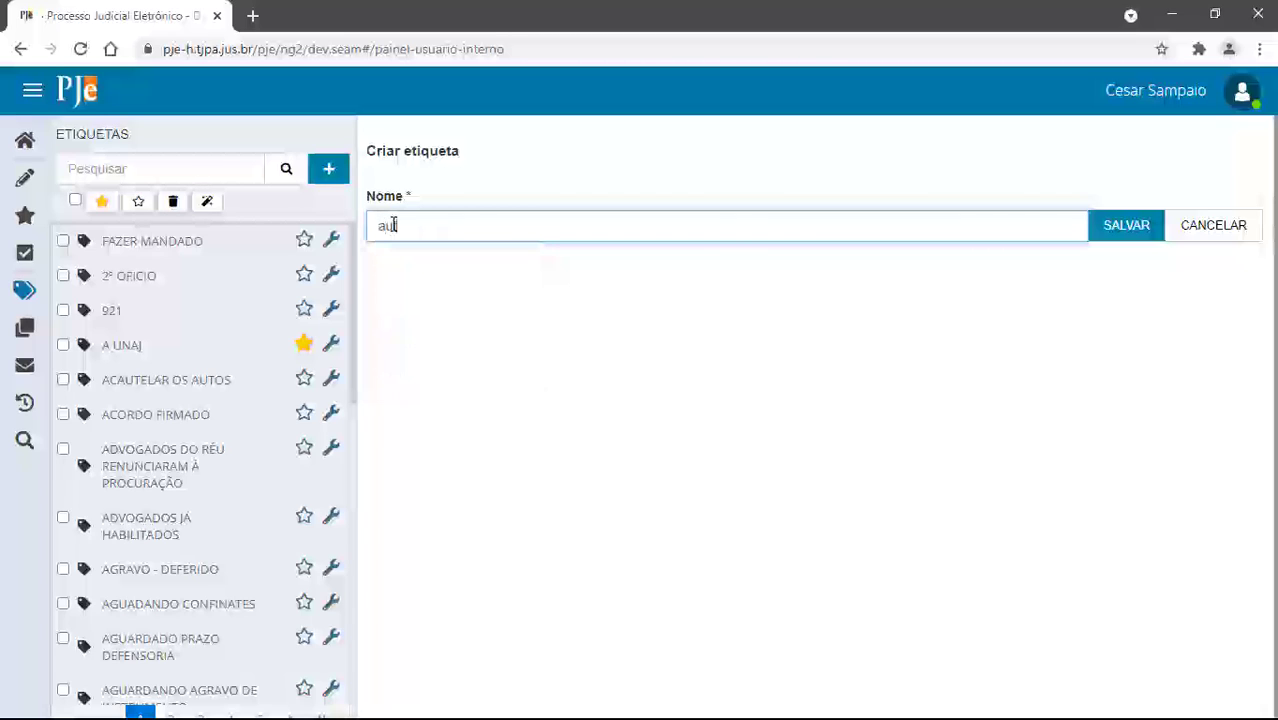
text(tomação de etiquetas)
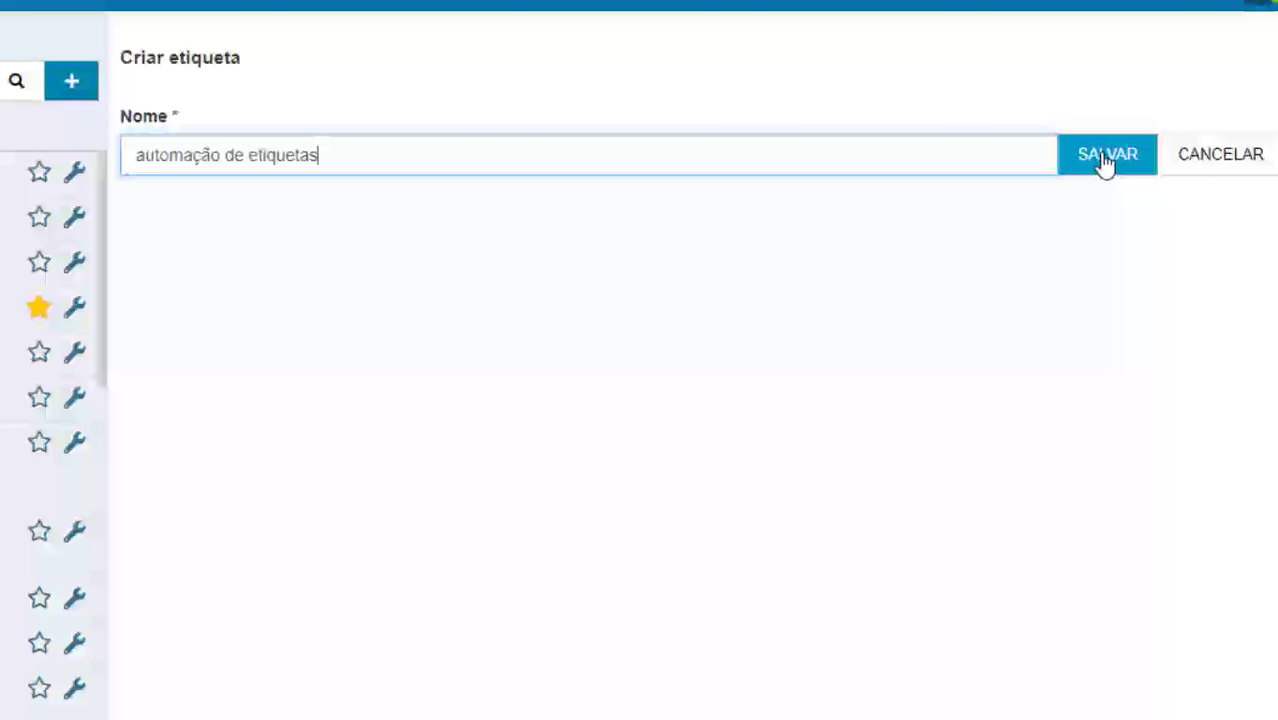
click(1124, 160)
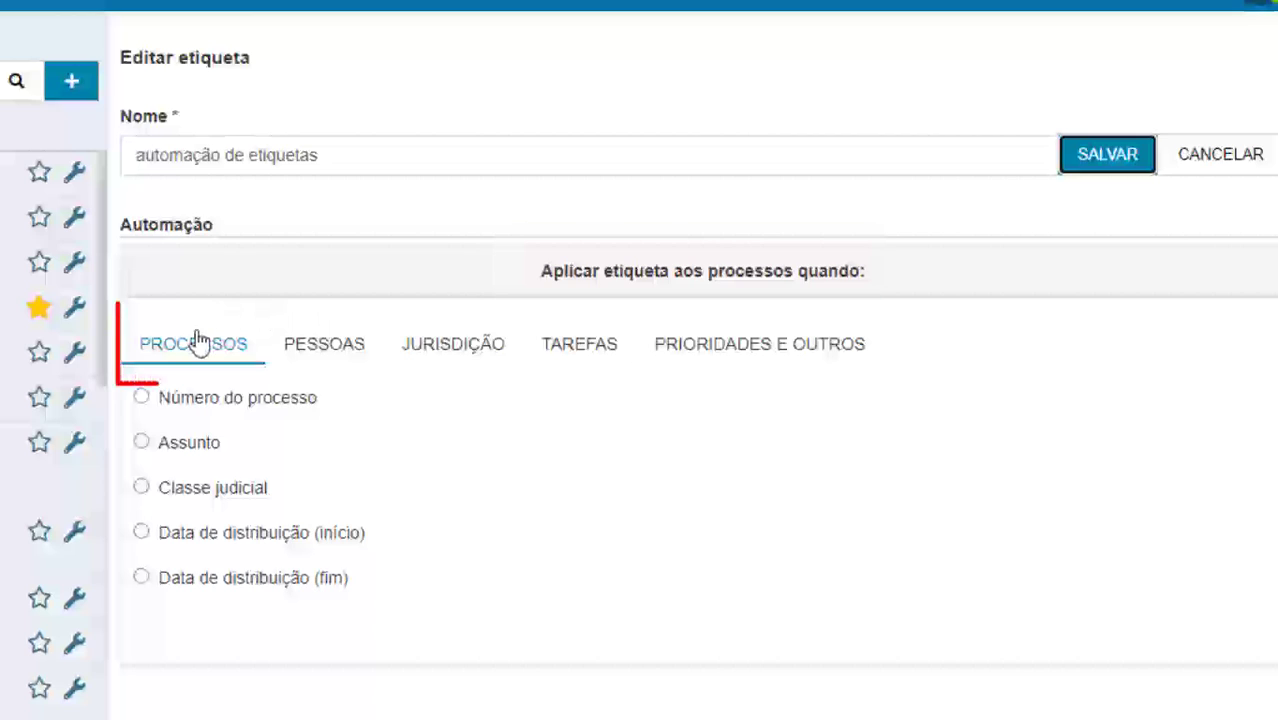
Choose 'Número do processo' as the automation criterion, try a sequence number, then clear it
click(287, 348)
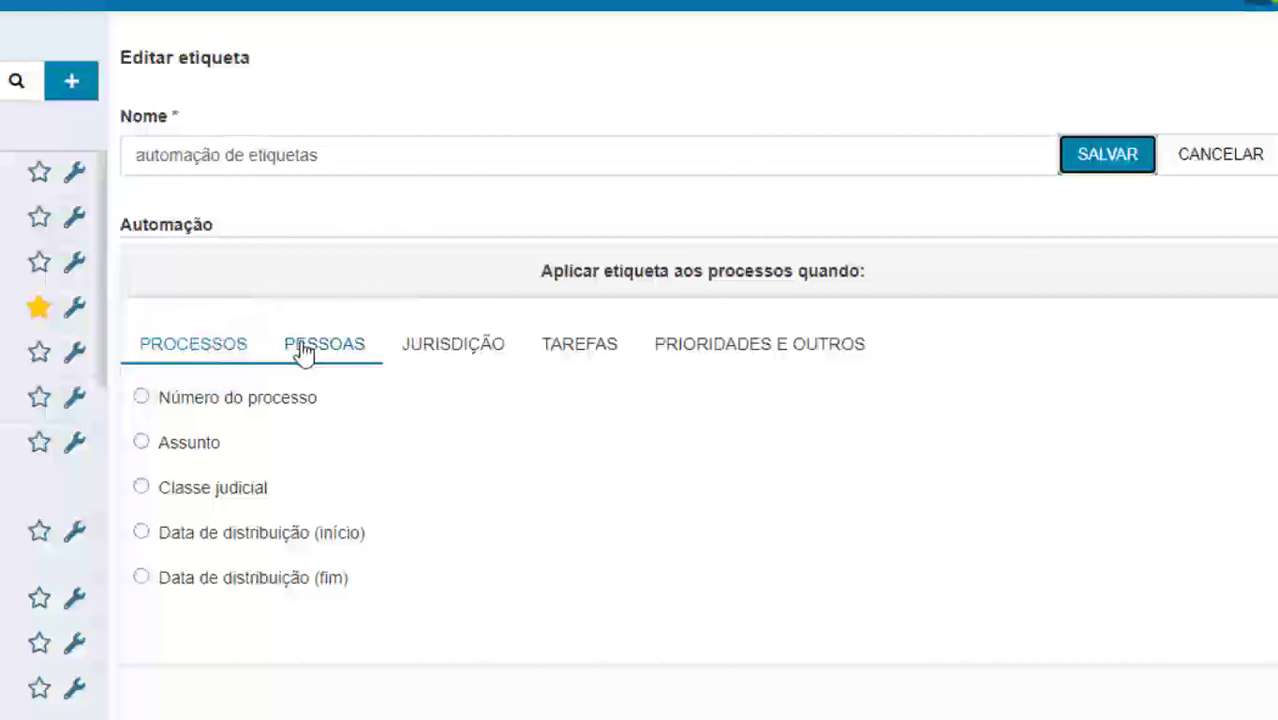
click(441, 350)
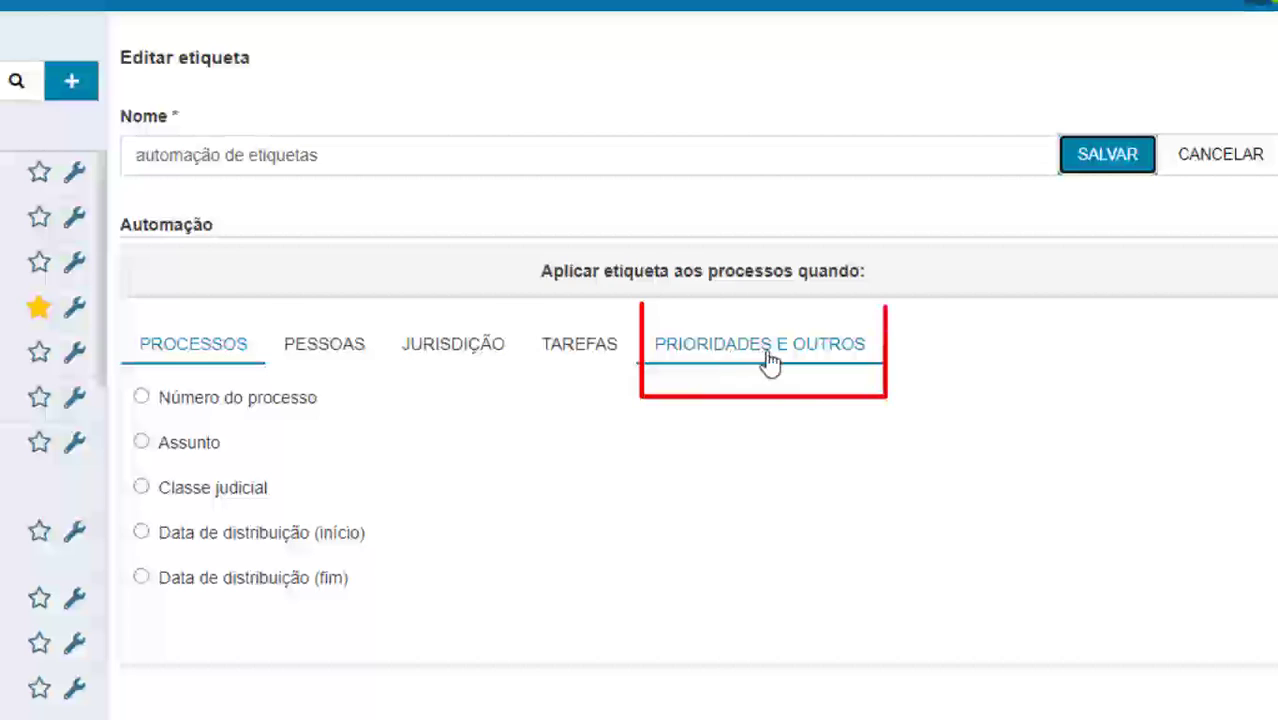
click(142, 398)
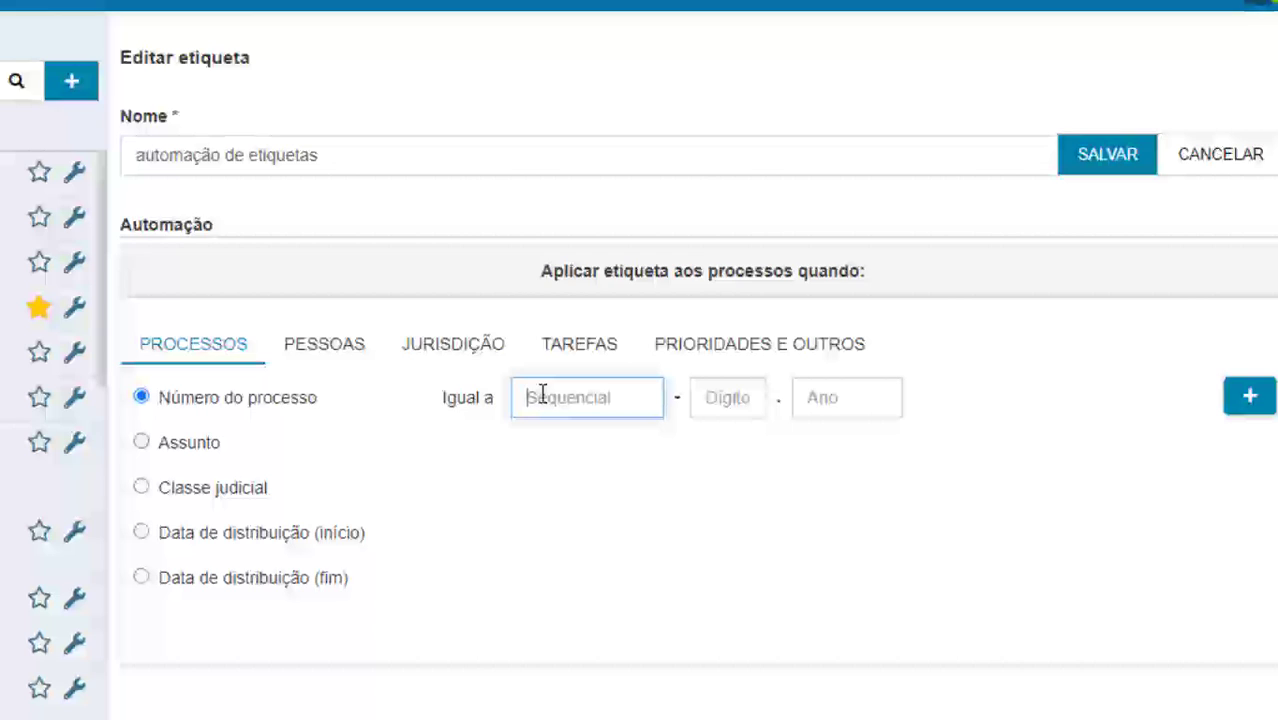
text(467)
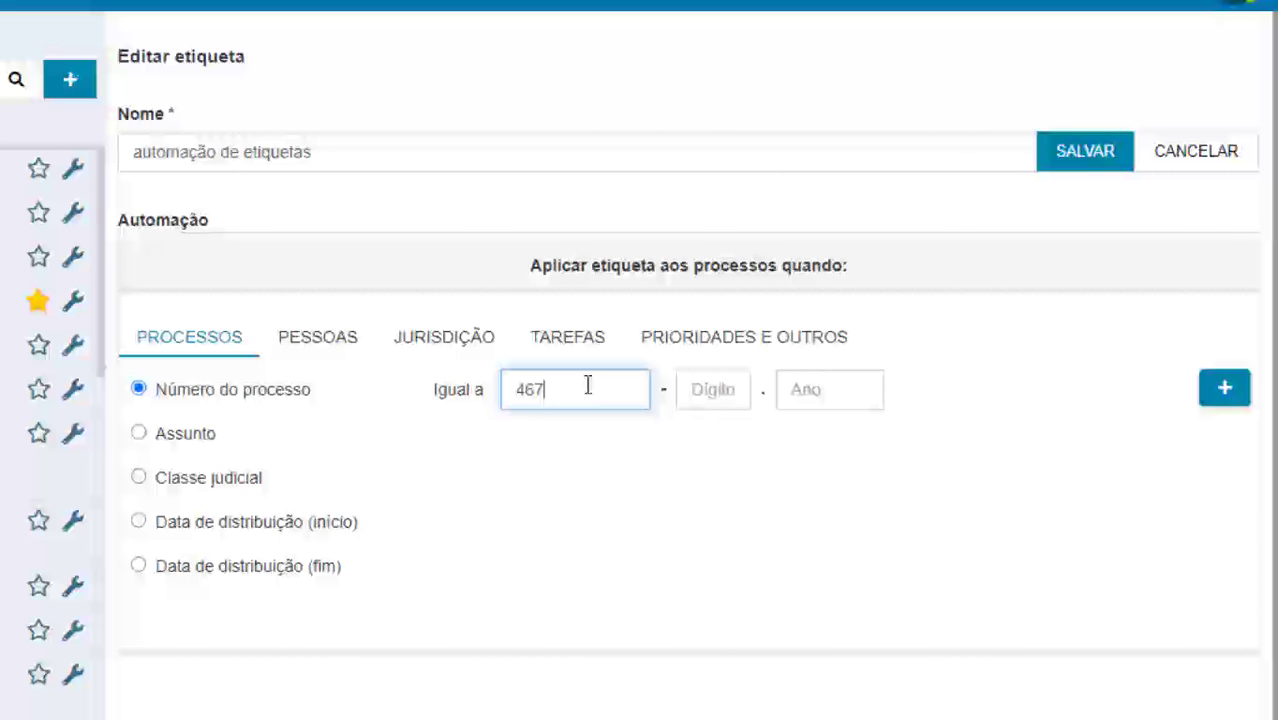
click(705, 392)
click(810, 391)
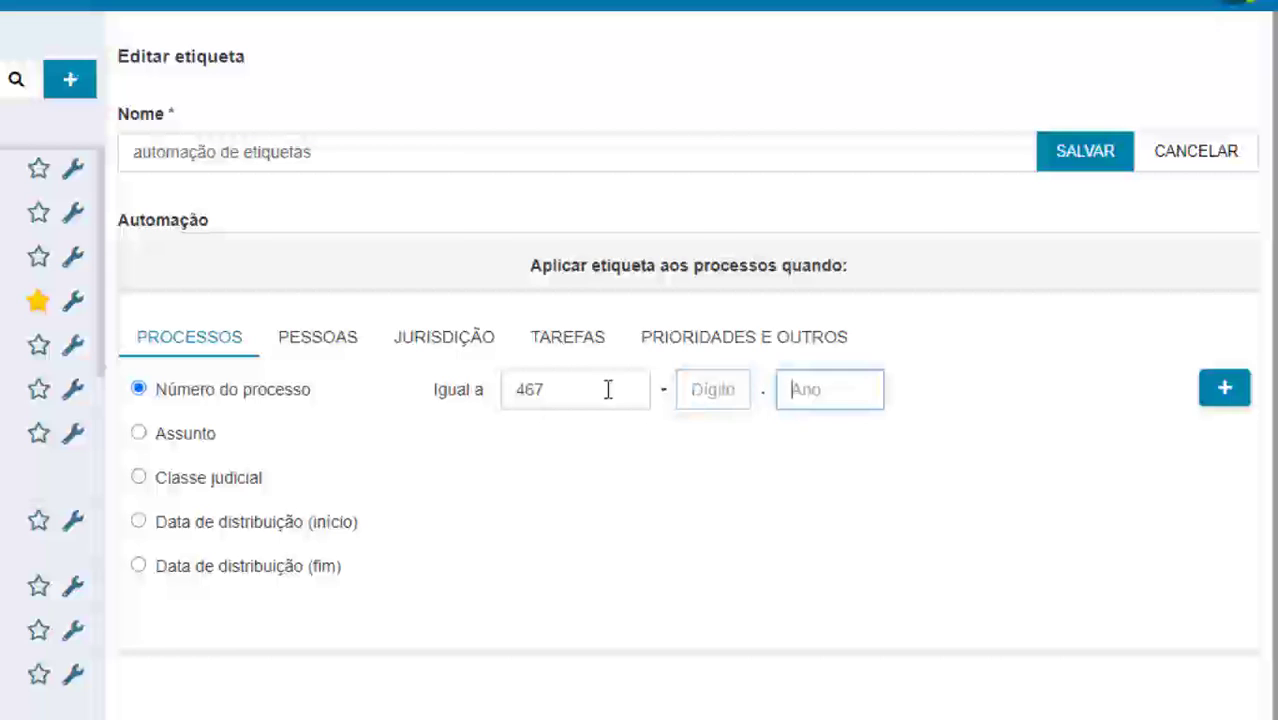
drag(570, 391, 502, 397)
key(BackSpace)
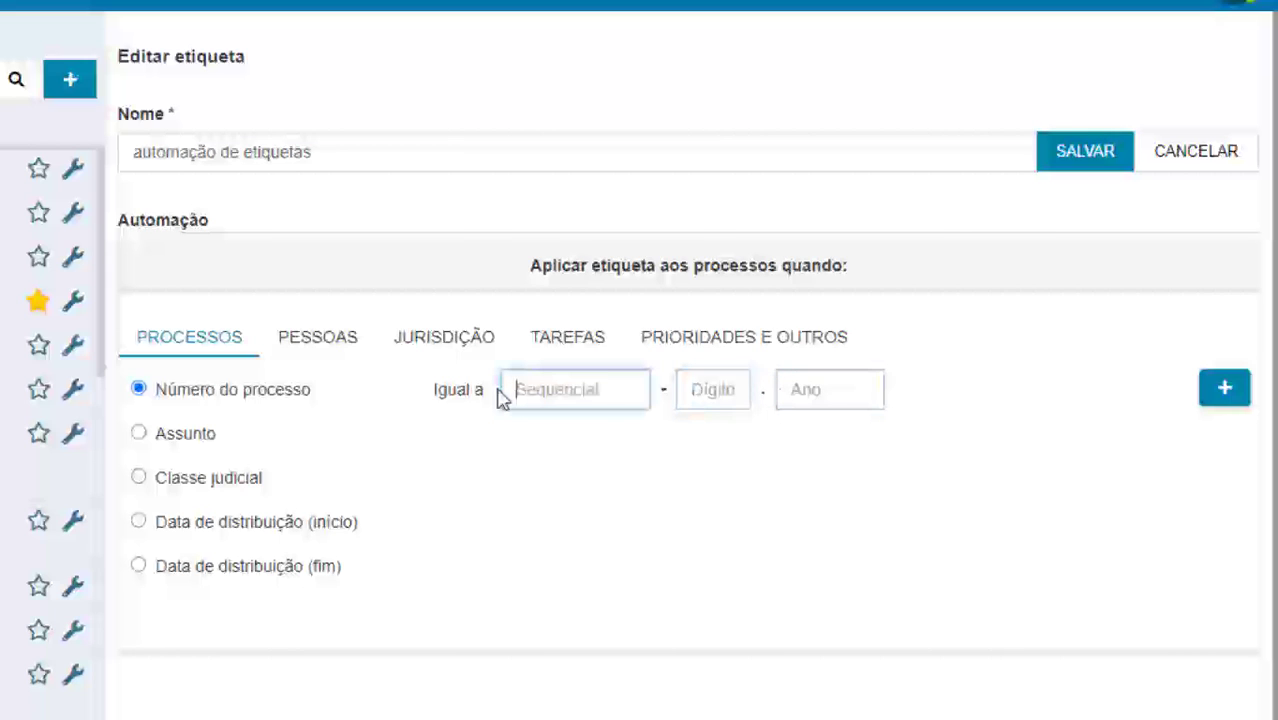
Try the Assunto and Classe judicial lists, then settle on 'Data de distribuição (início)'
click(138, 435)
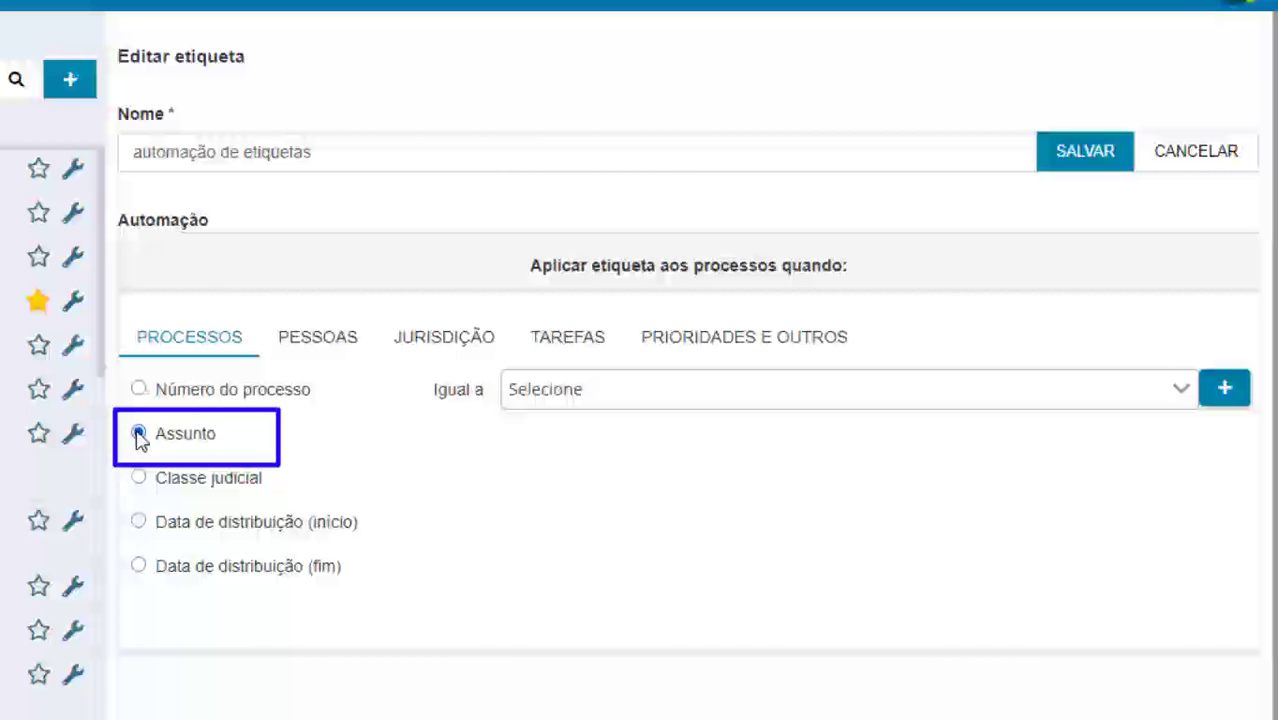
click(530, 398)
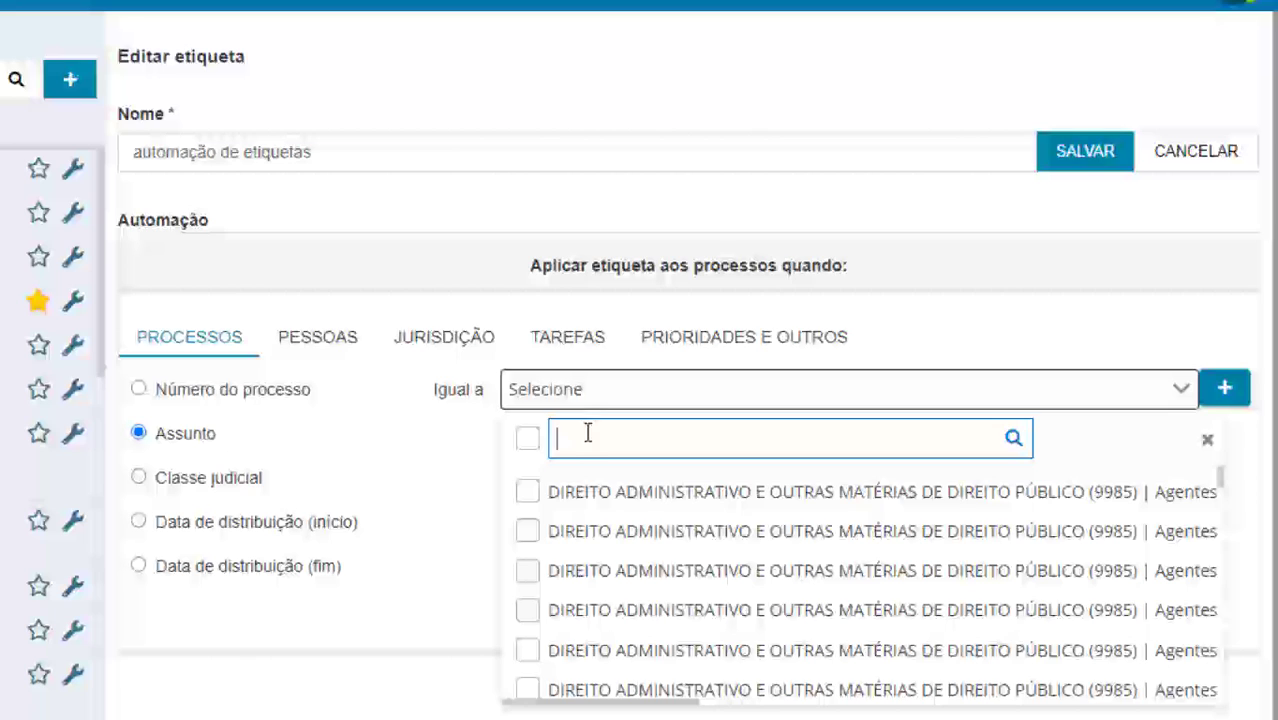
click(138, 478)
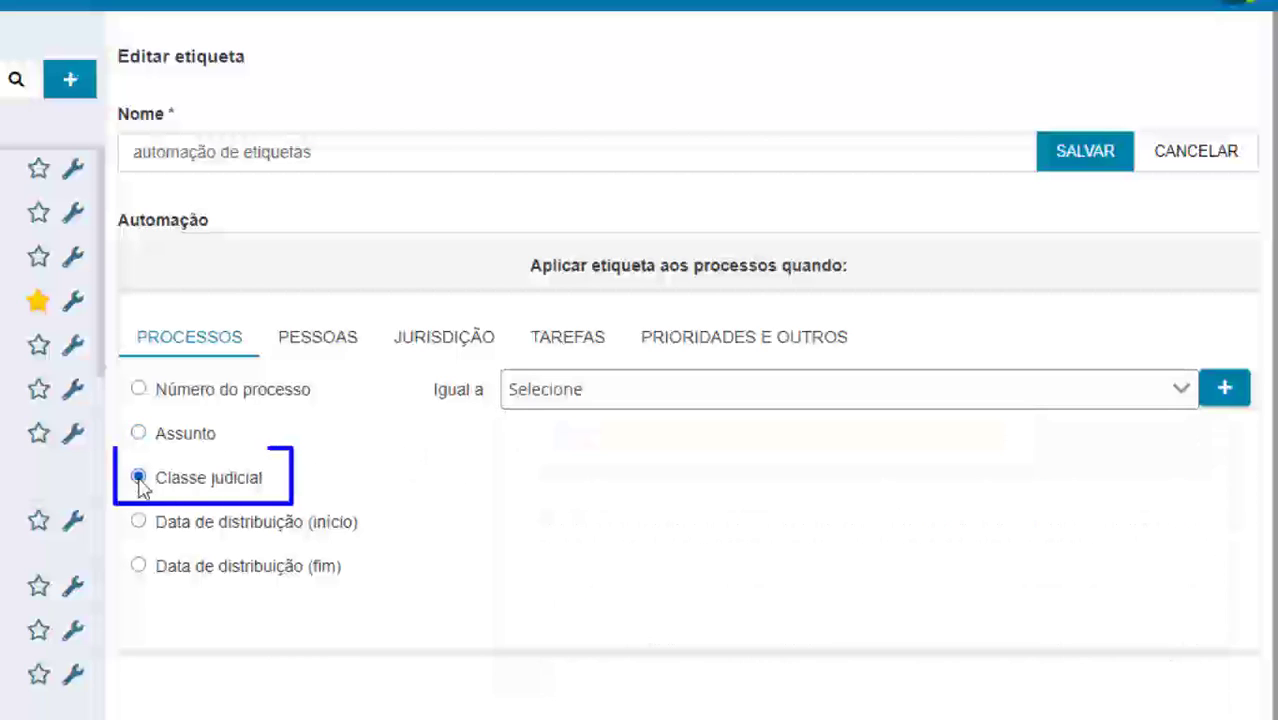
click(566, 397)
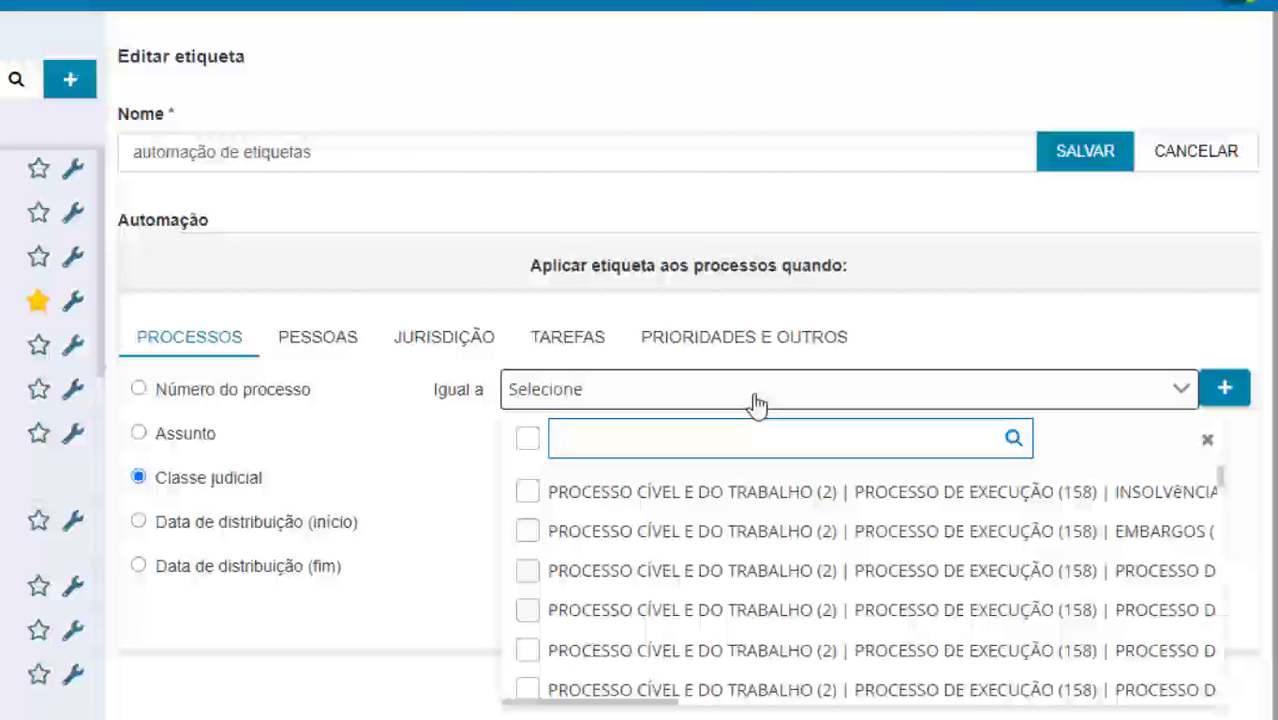
click(139, 521)
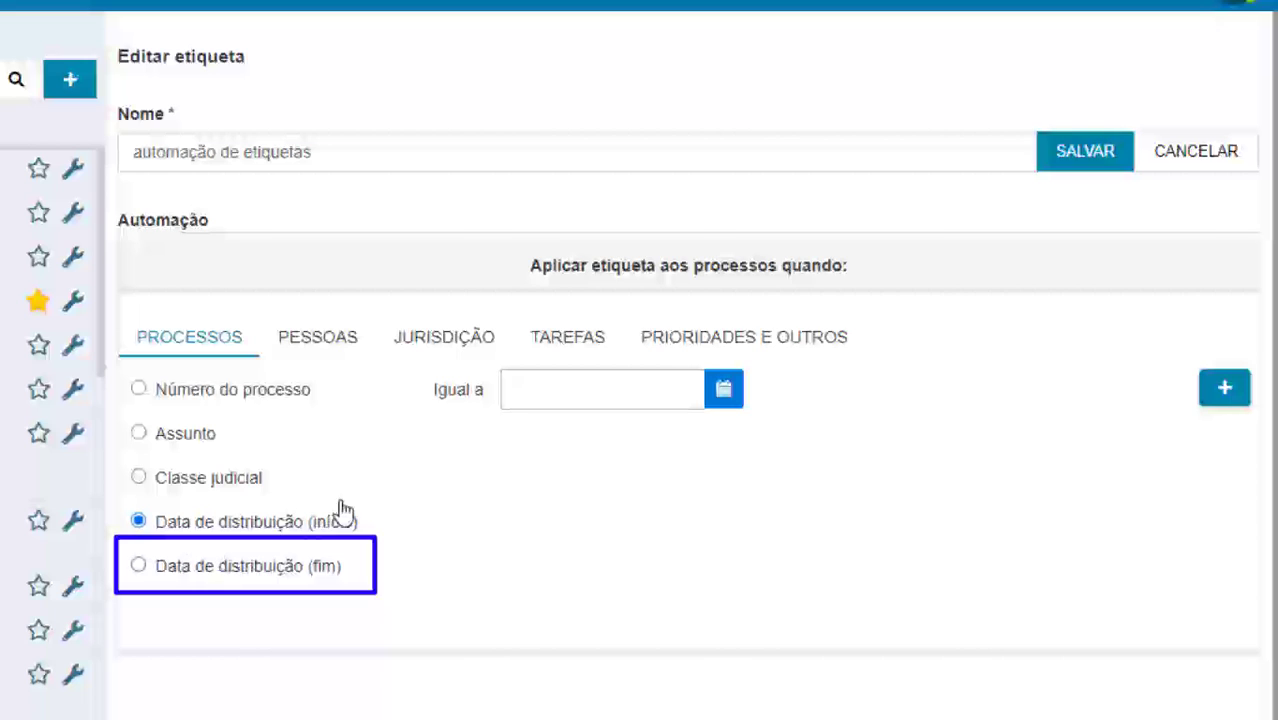
click(322, 344)
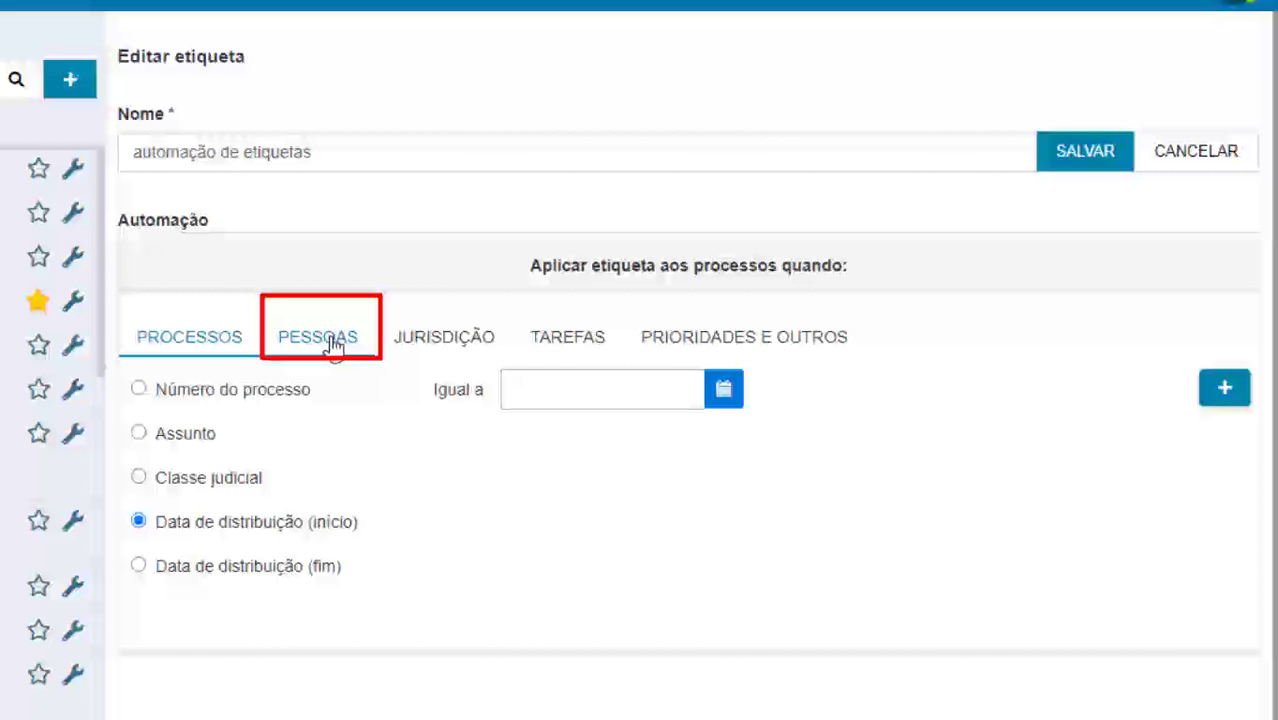
Try the party name and CPF/CNPJ criteria, switching the document number to CNPJ format
click(333, 344)
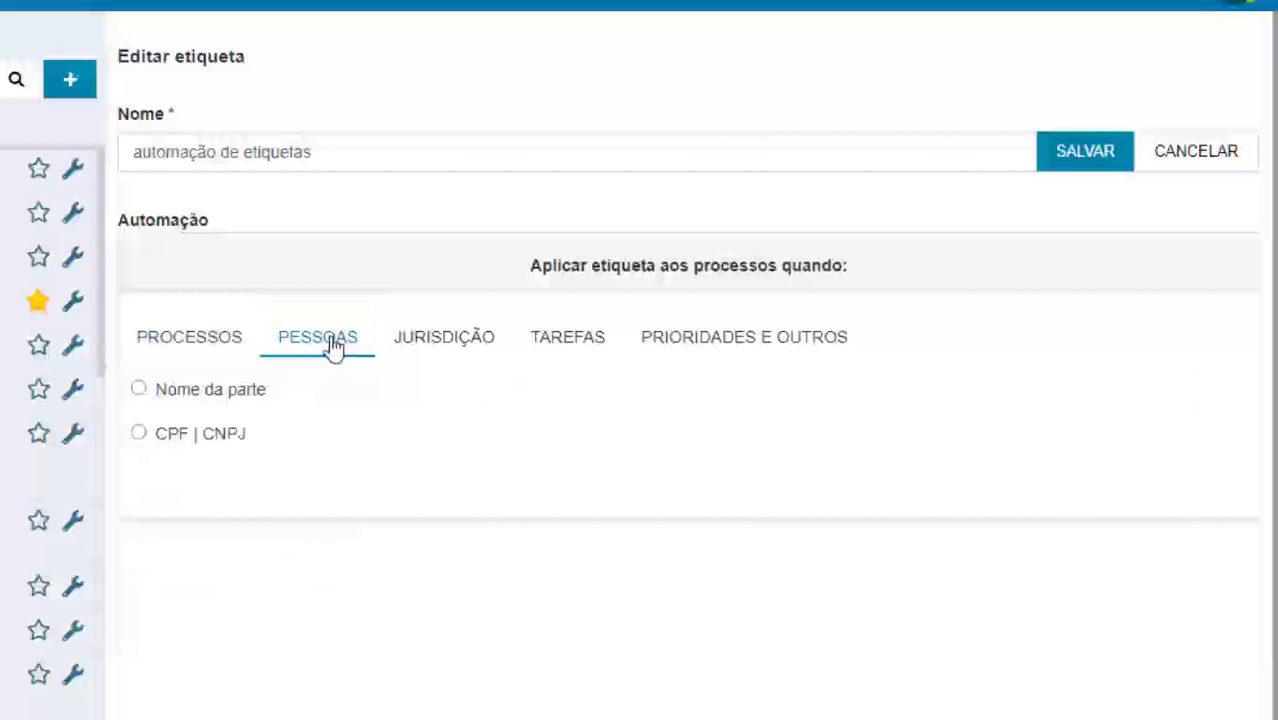
click(139, 389)
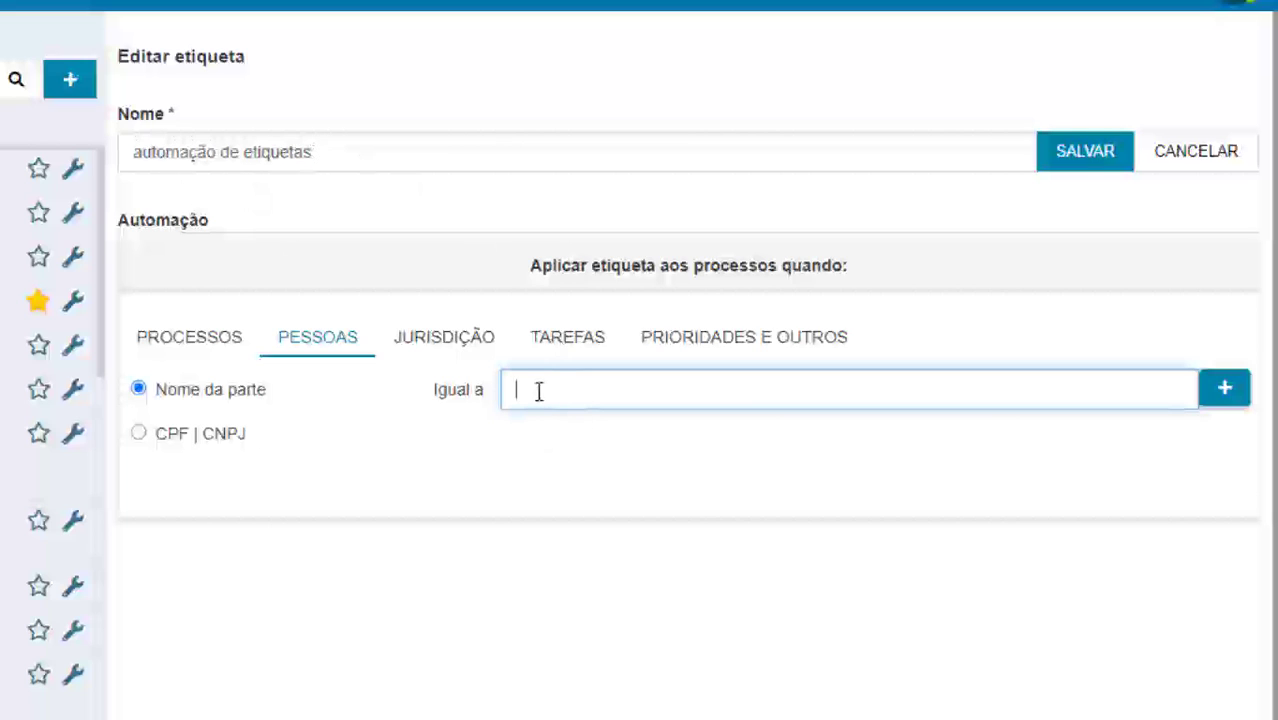
click(140, 437)
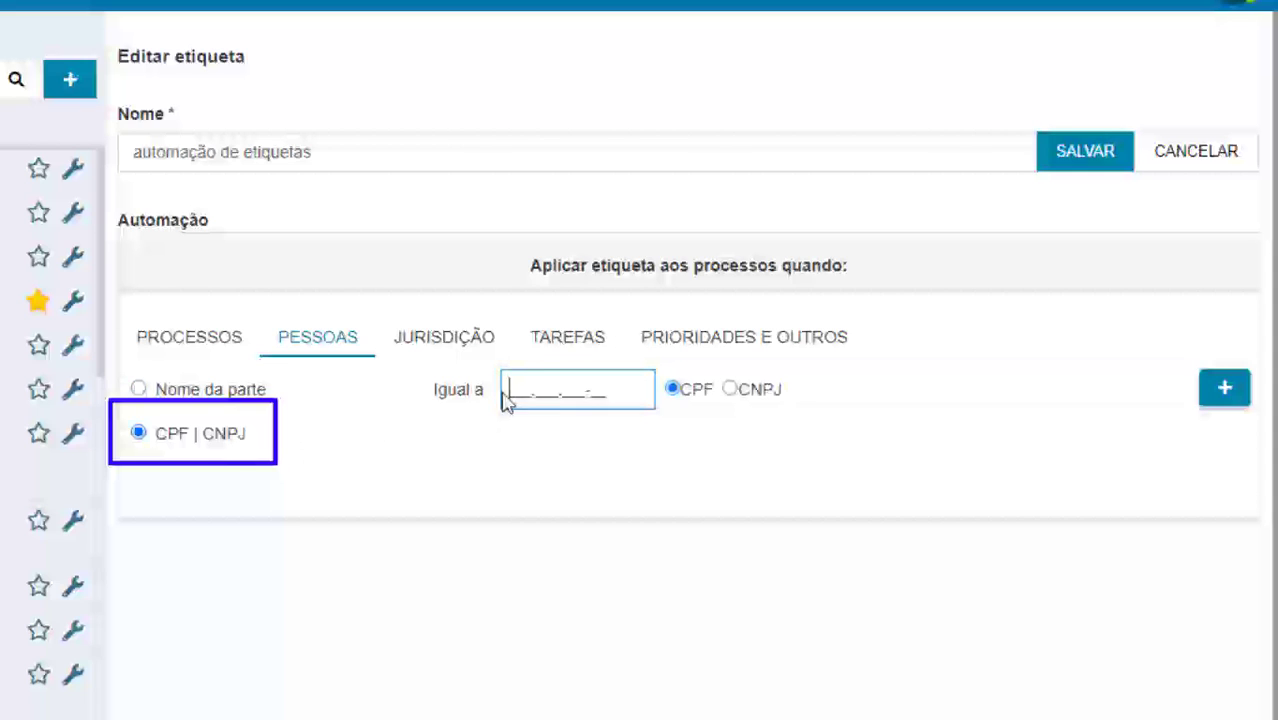
click(727, 391)
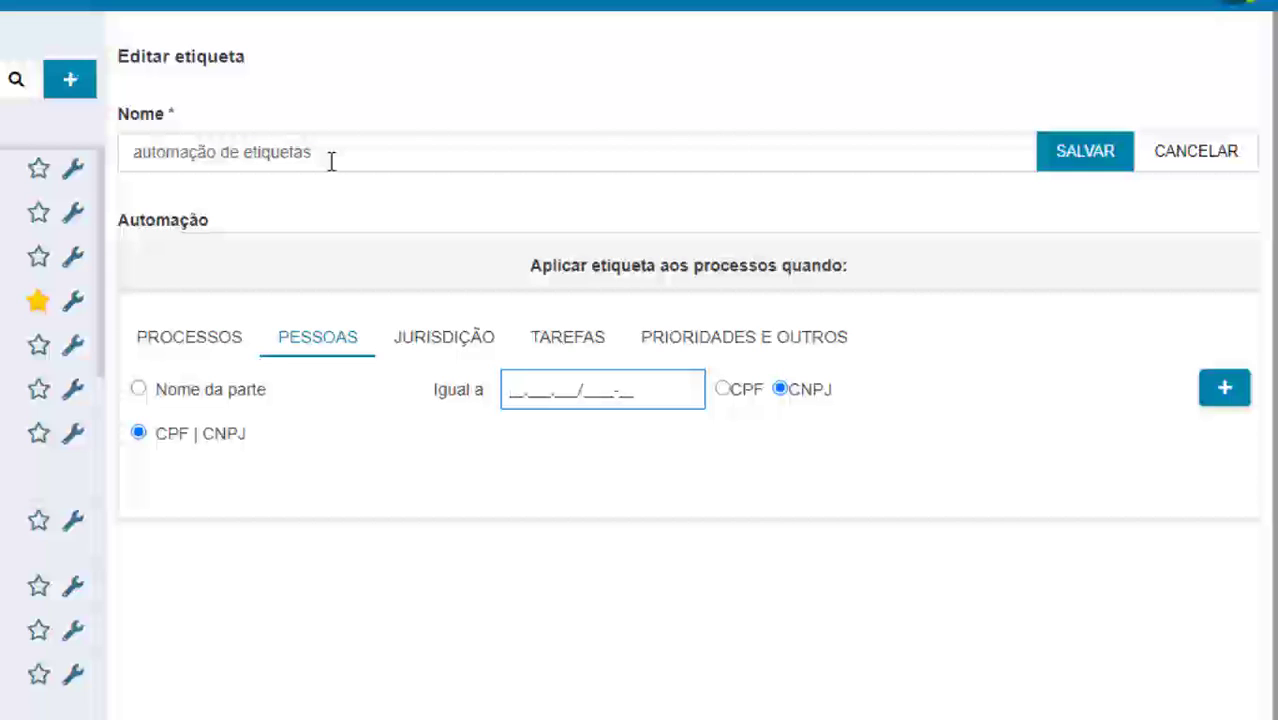
Try the jurisdiction and Órgão julgador colegiado criteria, then bring up the Tarefas category
click(444, 345)
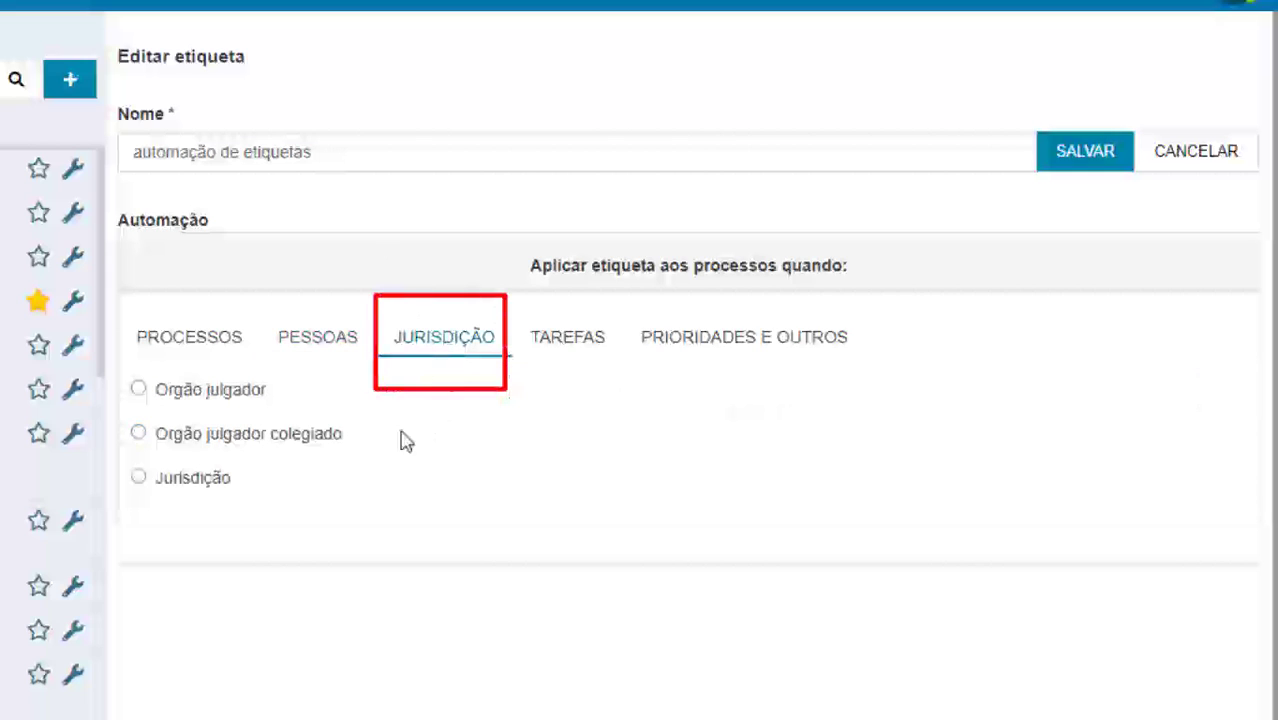
click(138, 478)
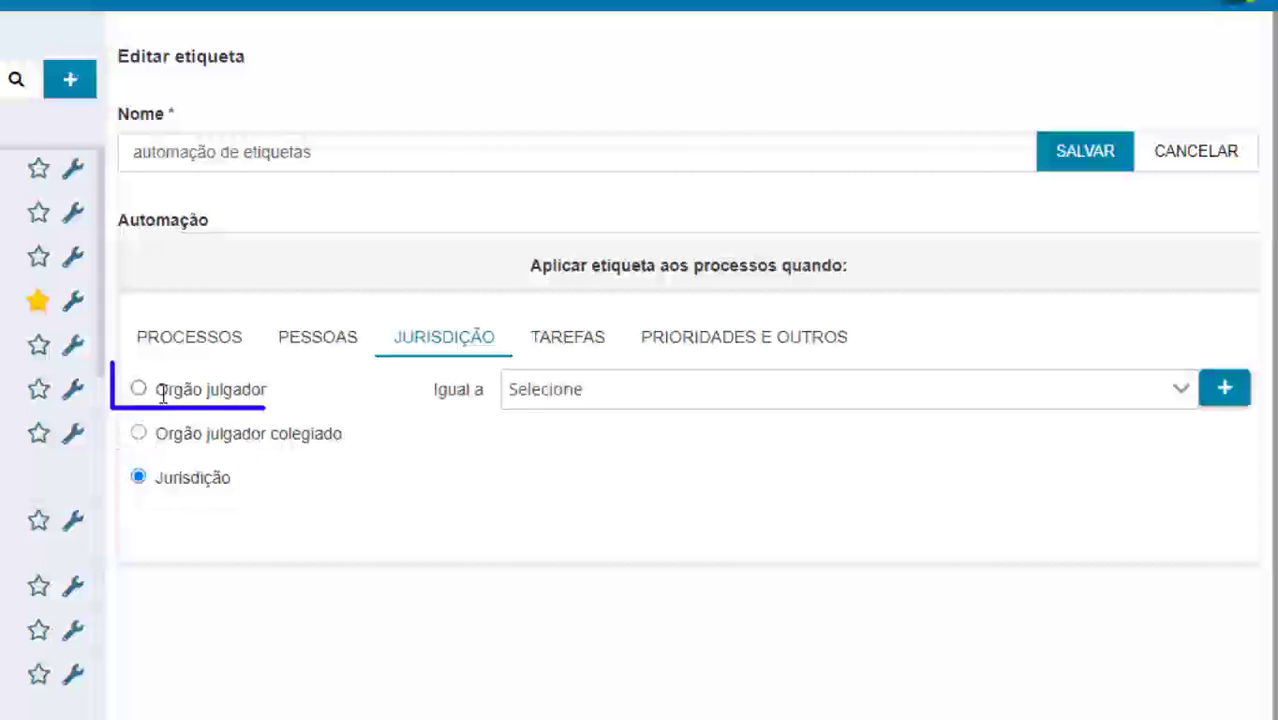
click(588, 396)
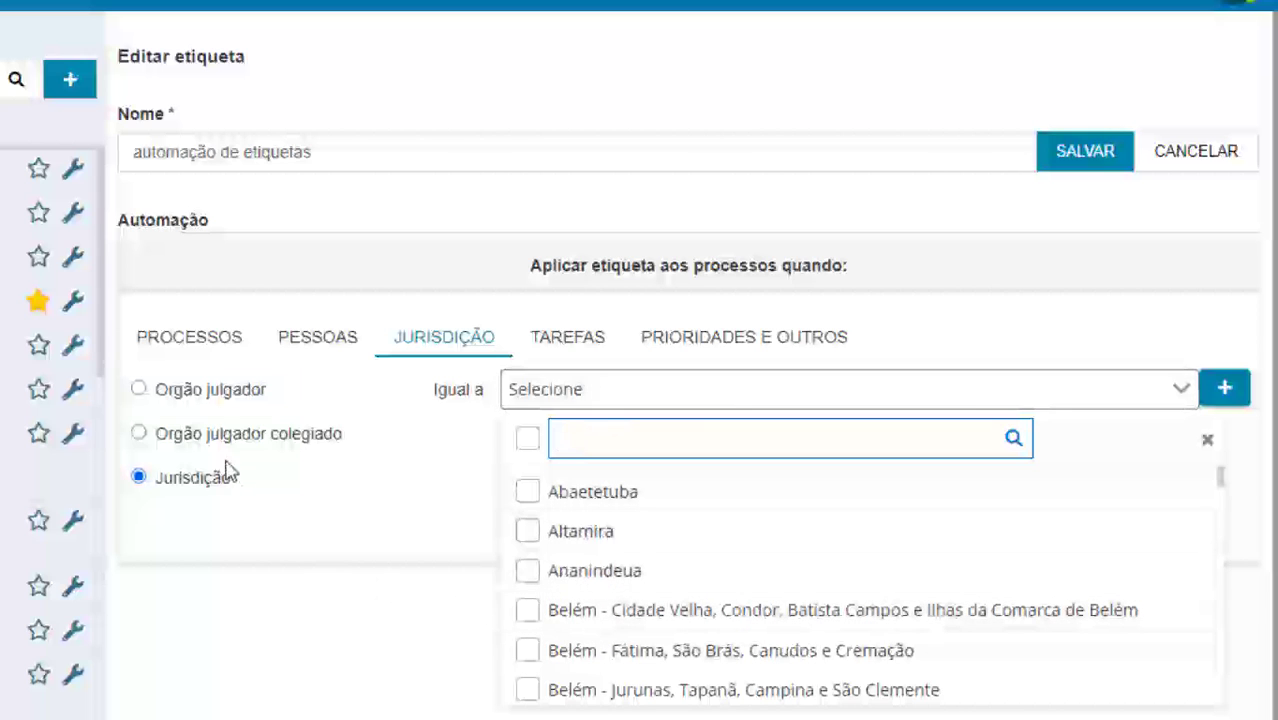
click(138, 433)
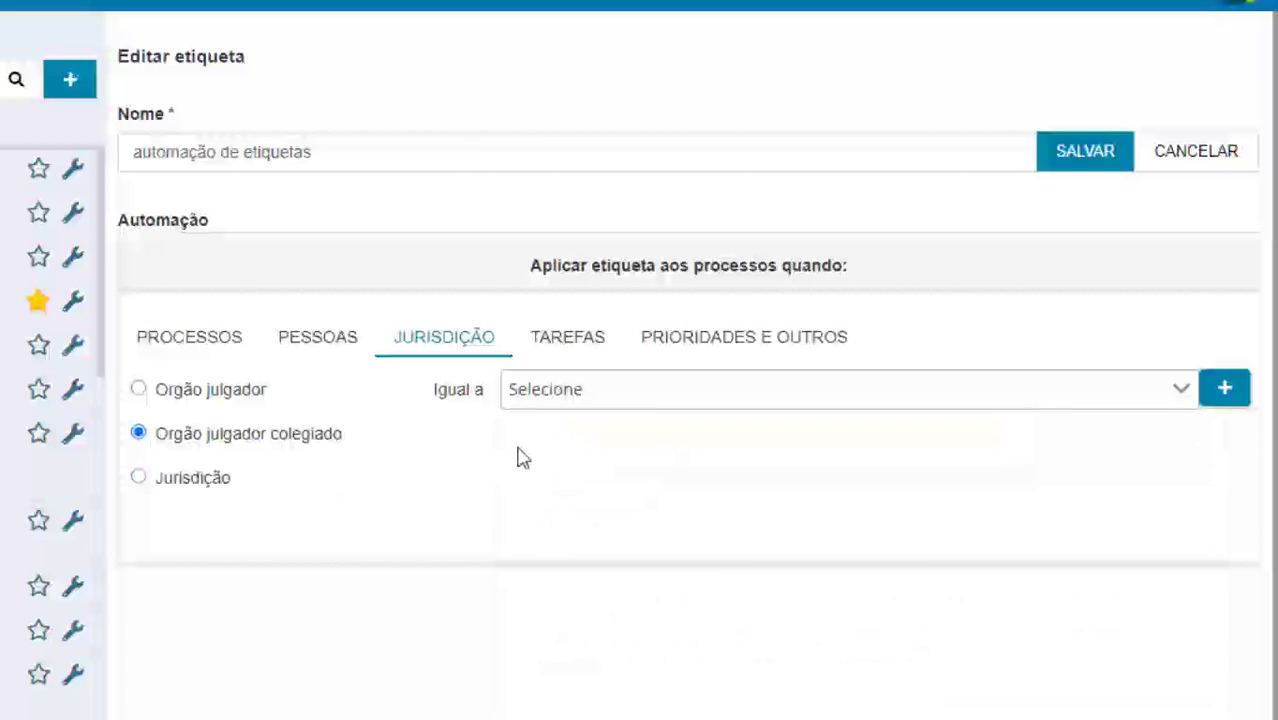
click(570, 345)
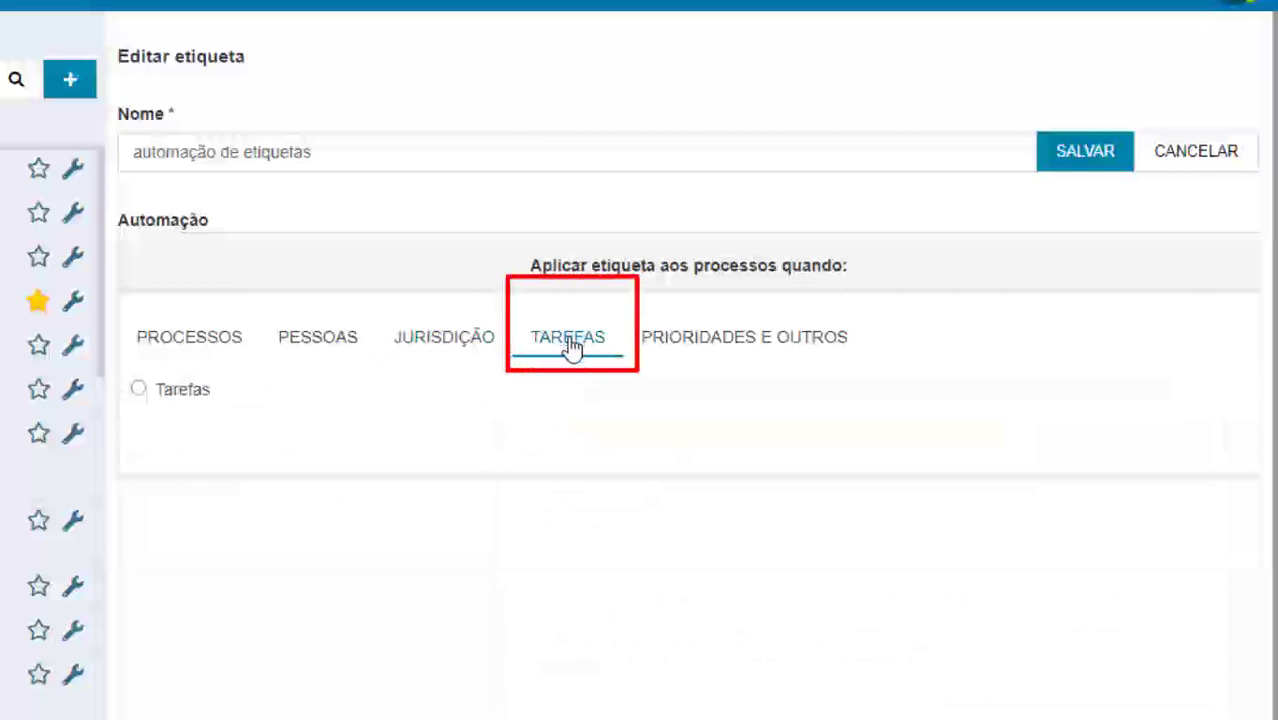
Add a pending condition: Tarefa igual a 'Verificar providência a adotar'
click(138, 390)
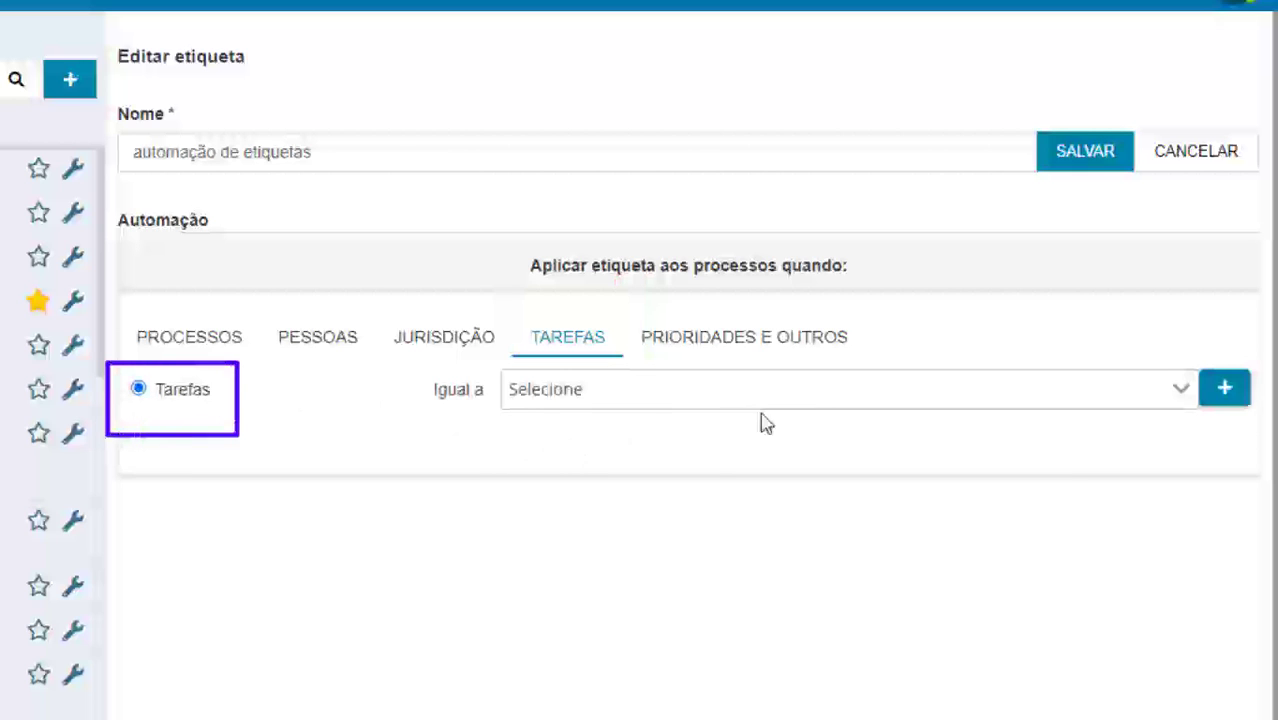
click(1176, 395)
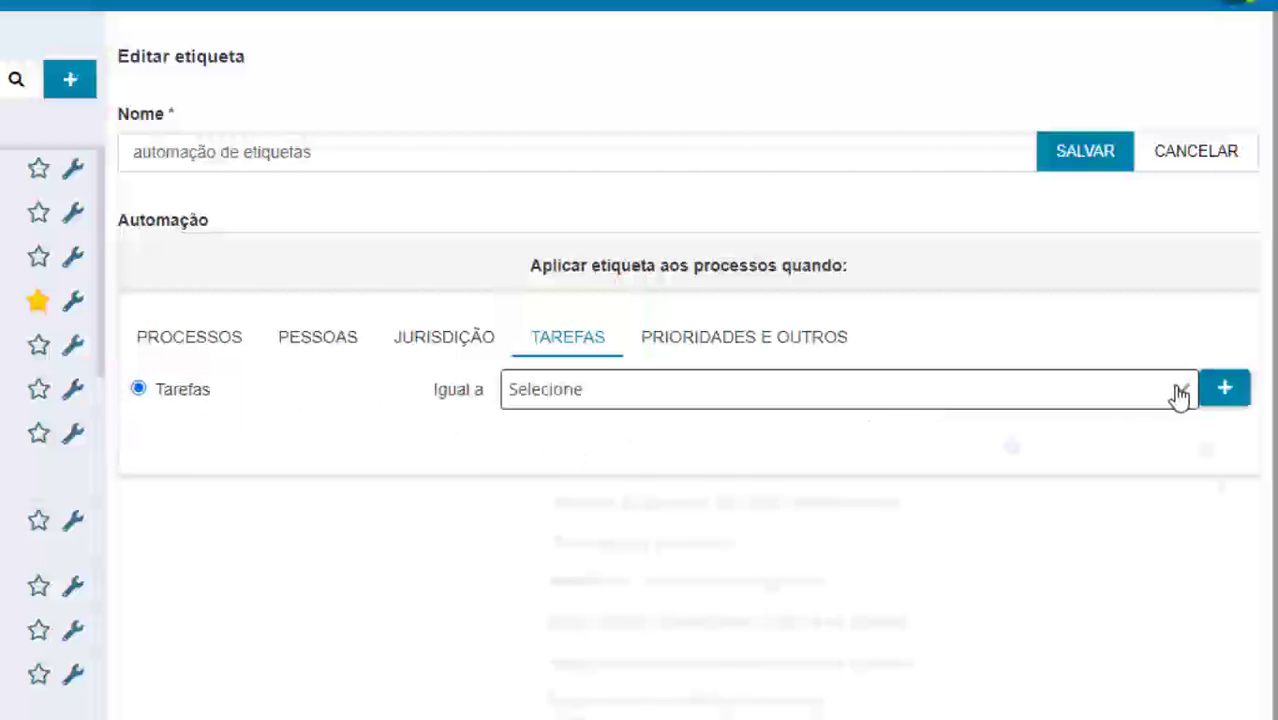
text(ver)
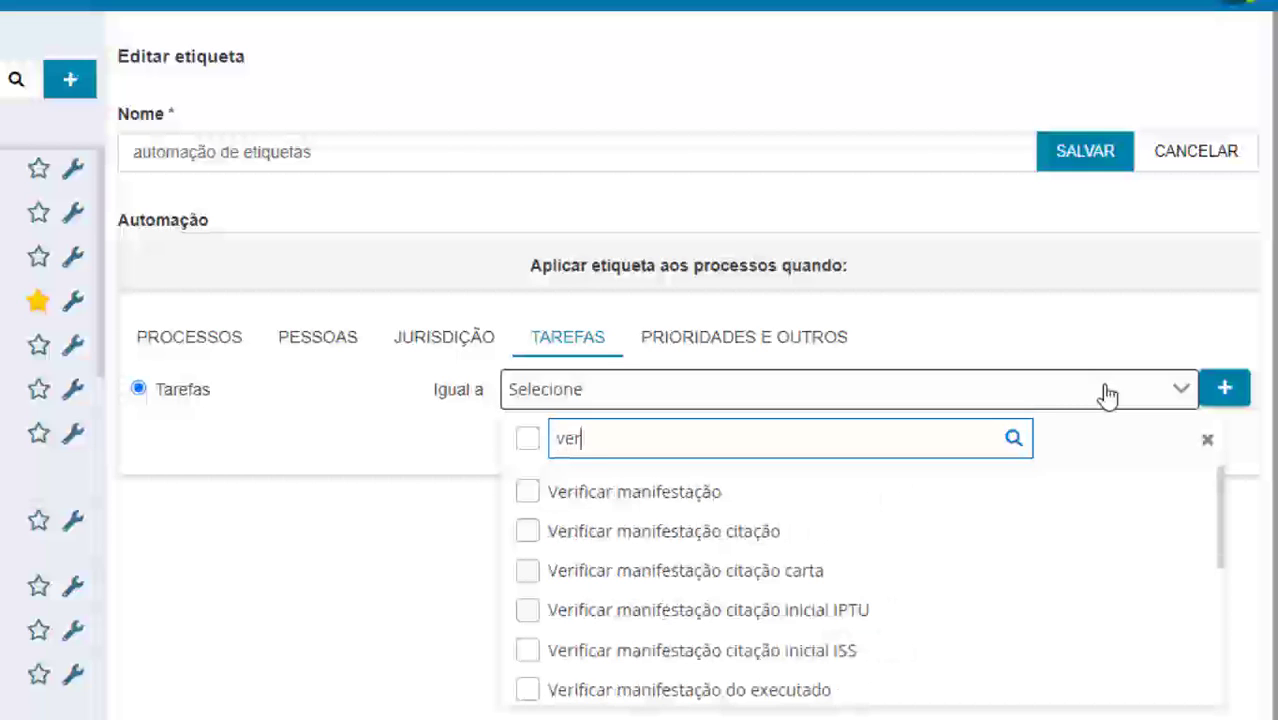
text(ificar pro)
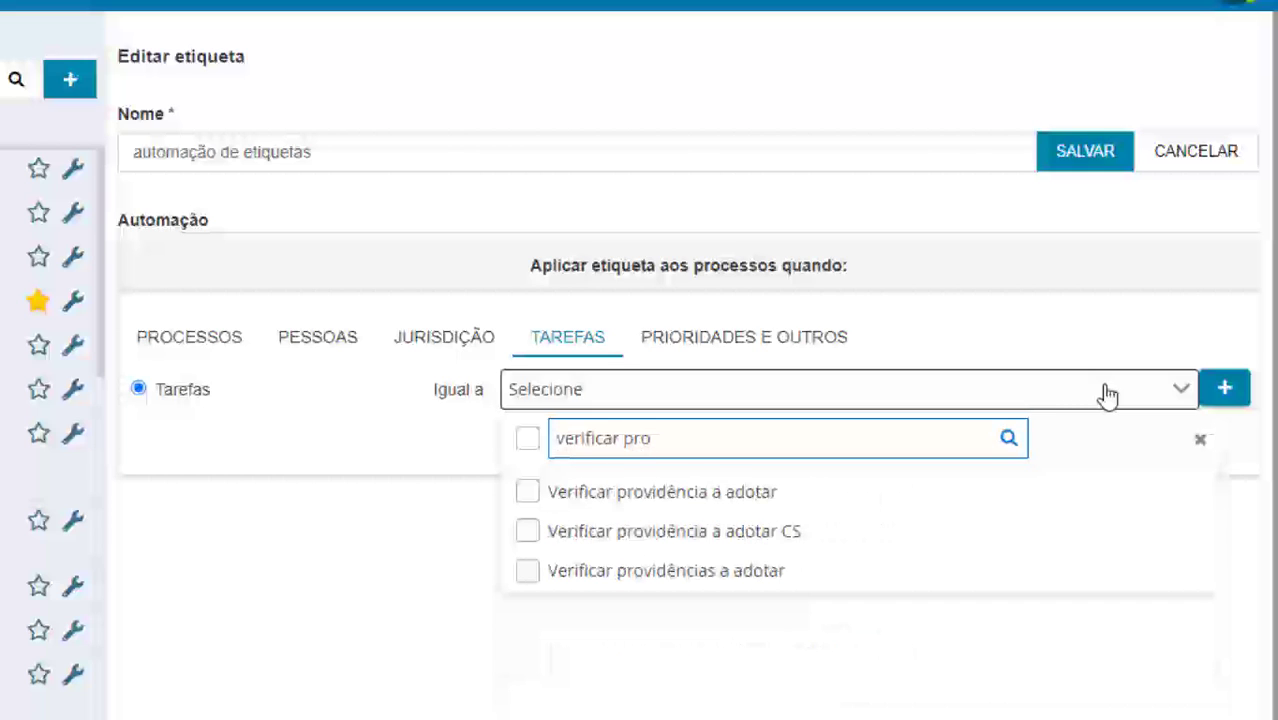
click(527, 492)
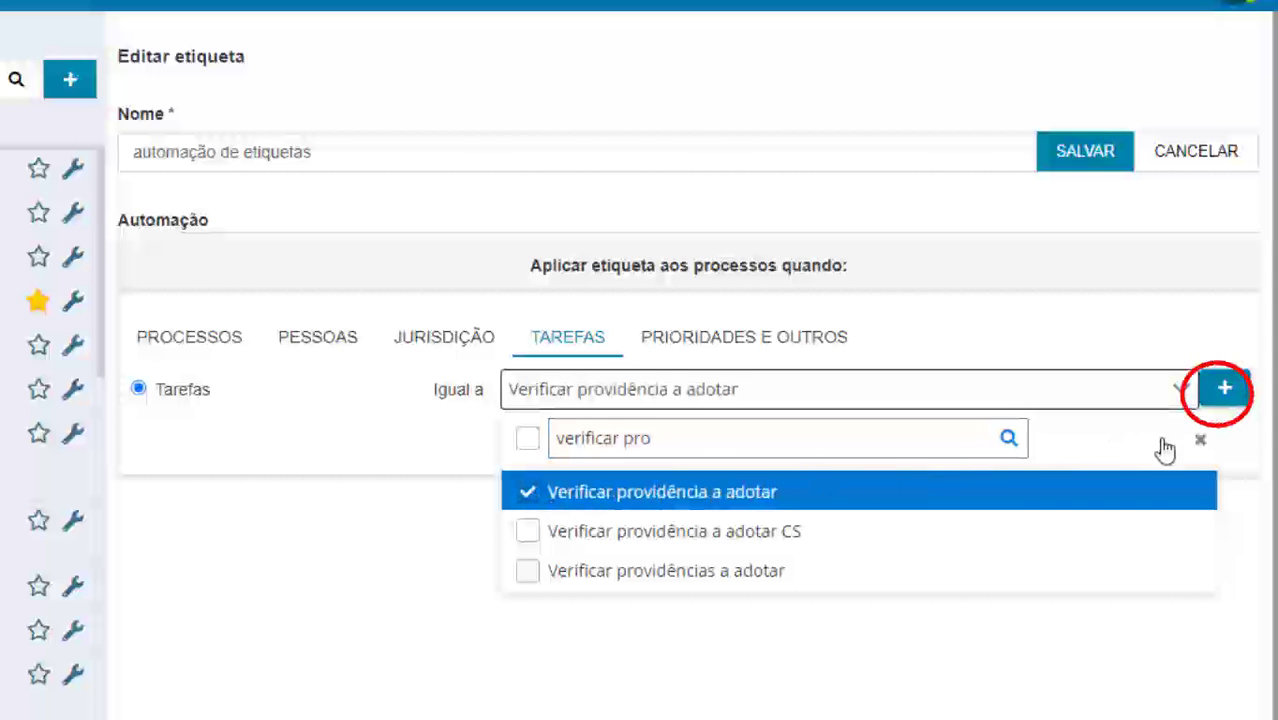
click(1224, 388)
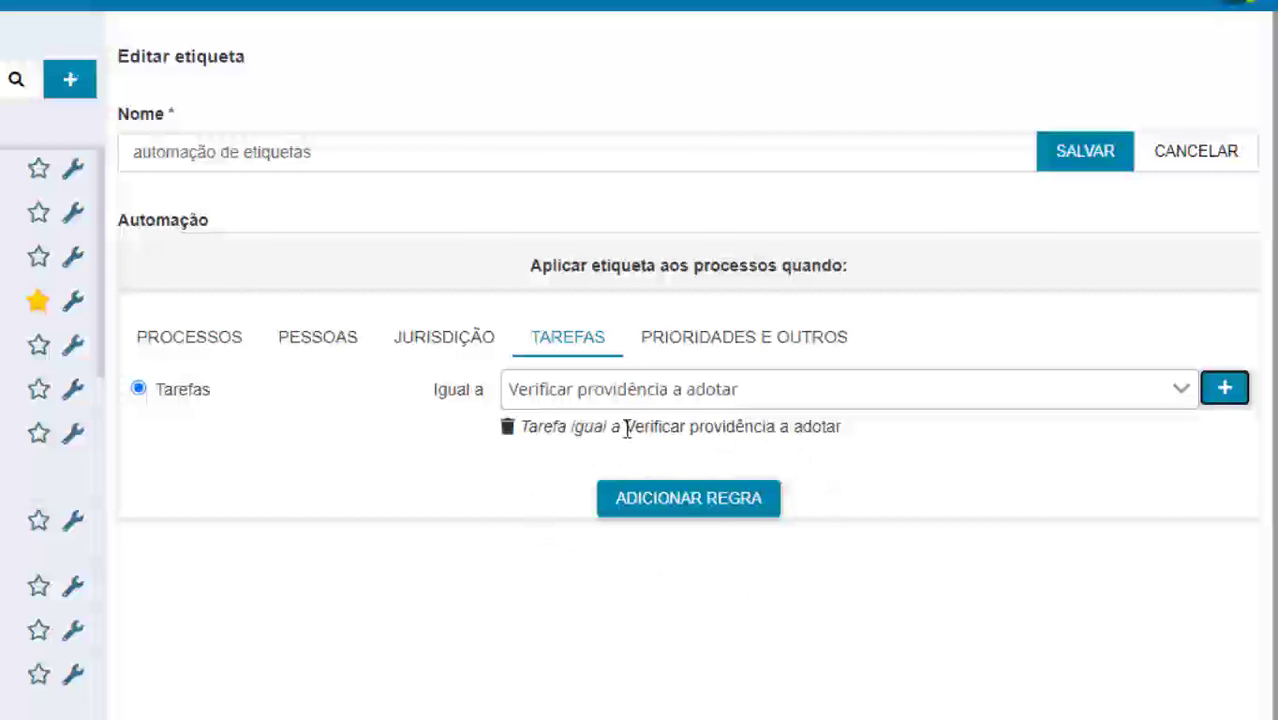
Turn the 'Verificar providência a adotar' task condition into a rule on the tag
drag(627, 427, 850, 445)
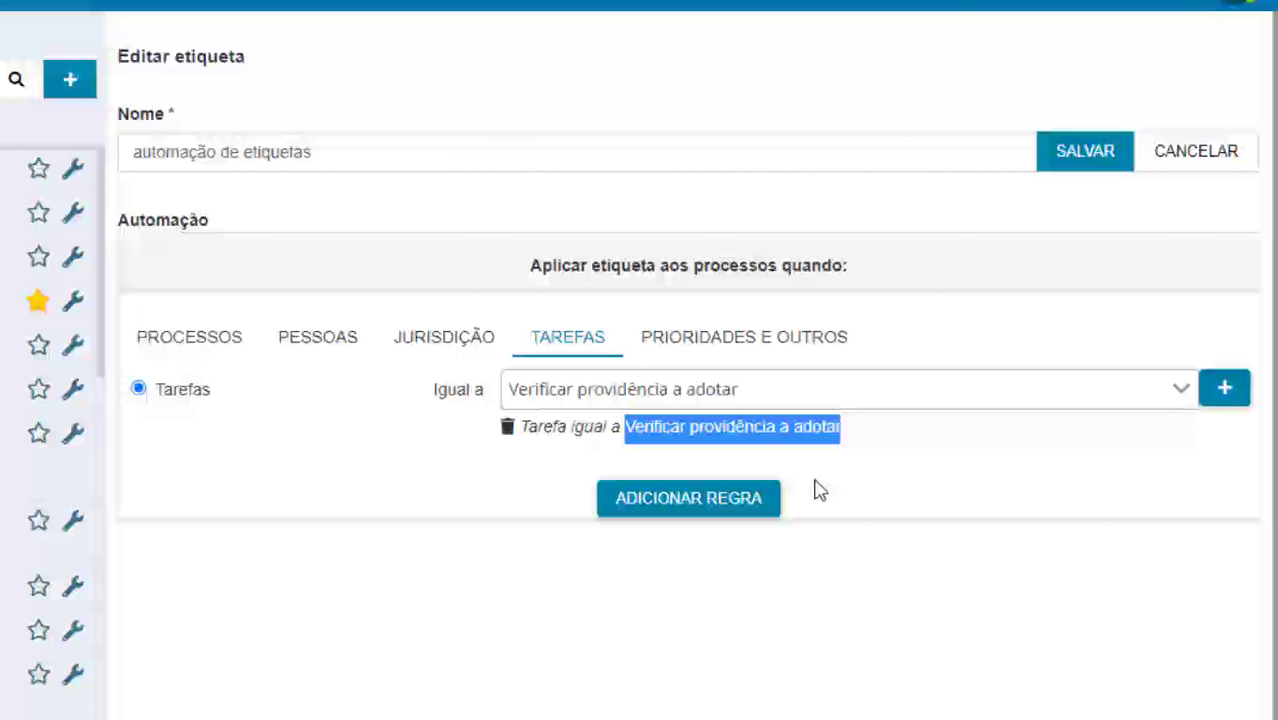
click(689, 500)
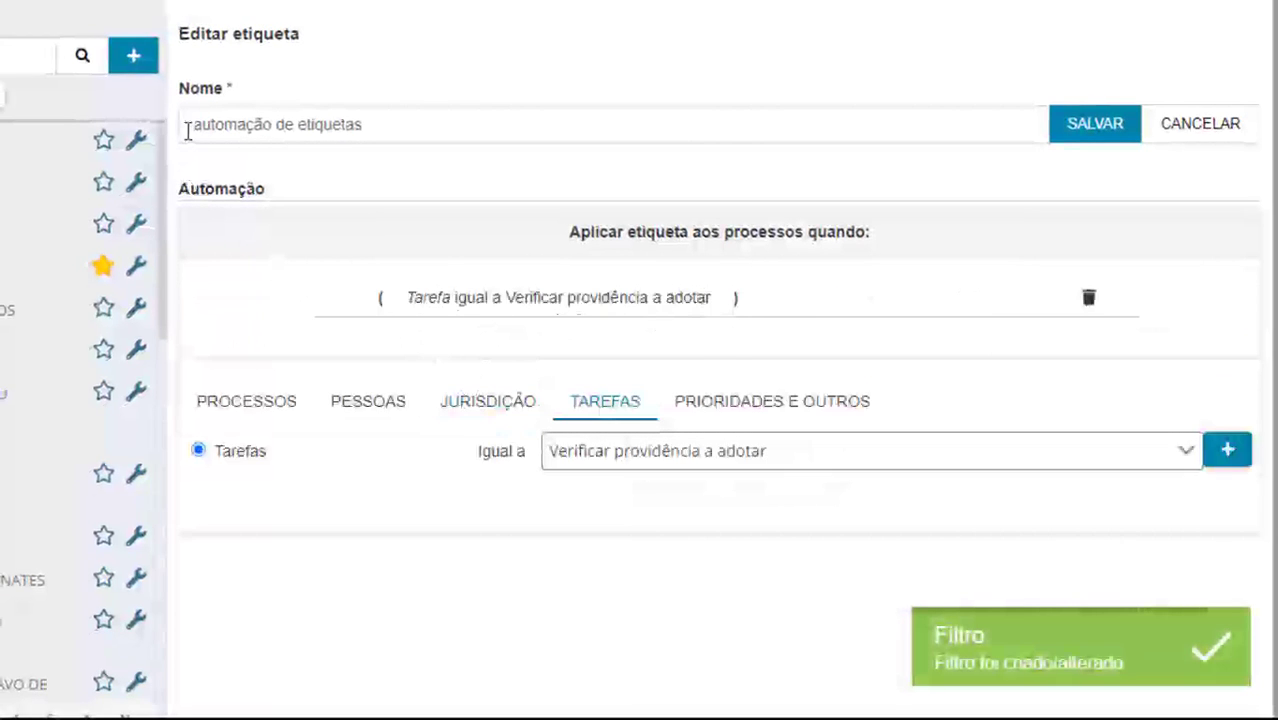
drag(187, 130, 374, 131)
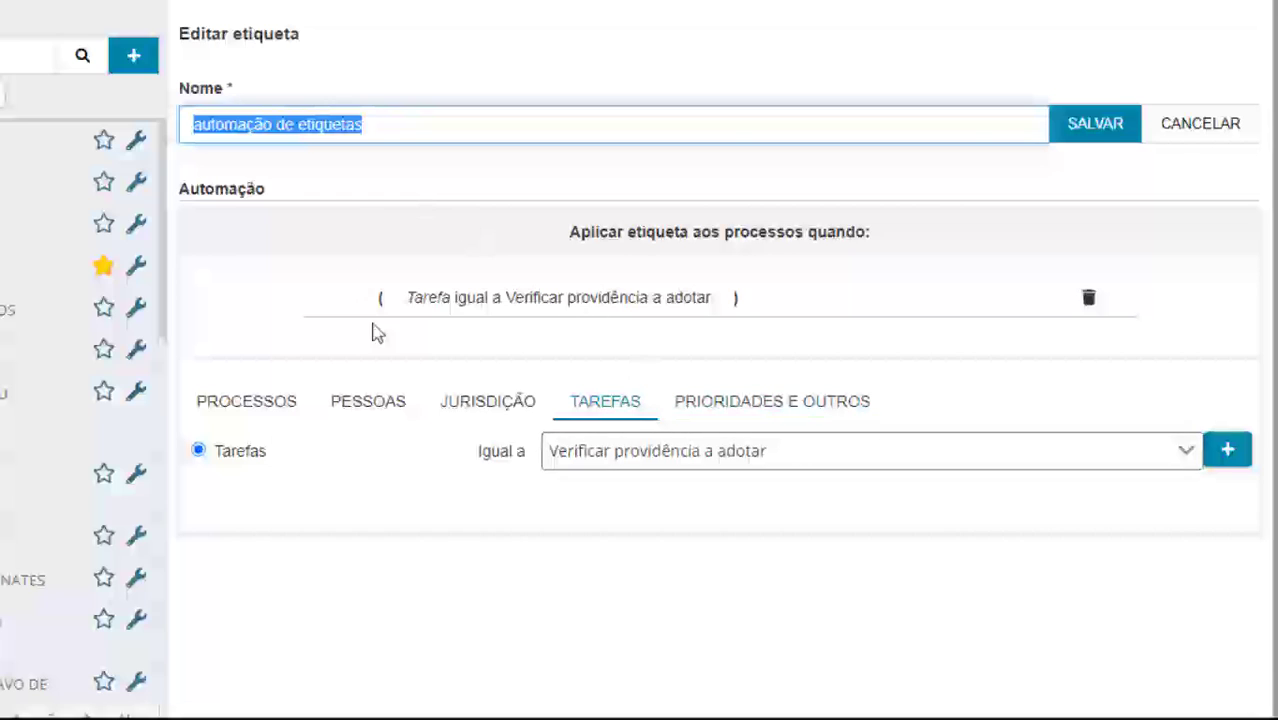
Select Prioridade under Prioridades e outros, closing its list without picking a type
click(802, 412)
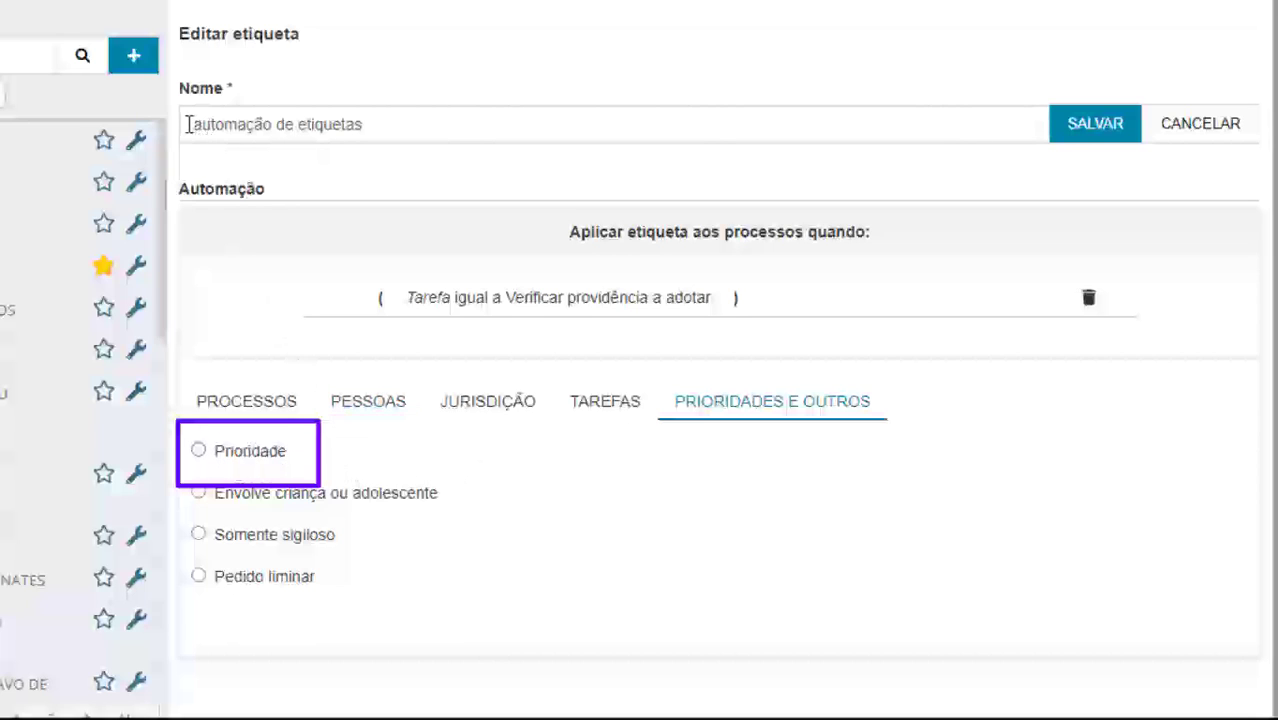
click(200, 453)
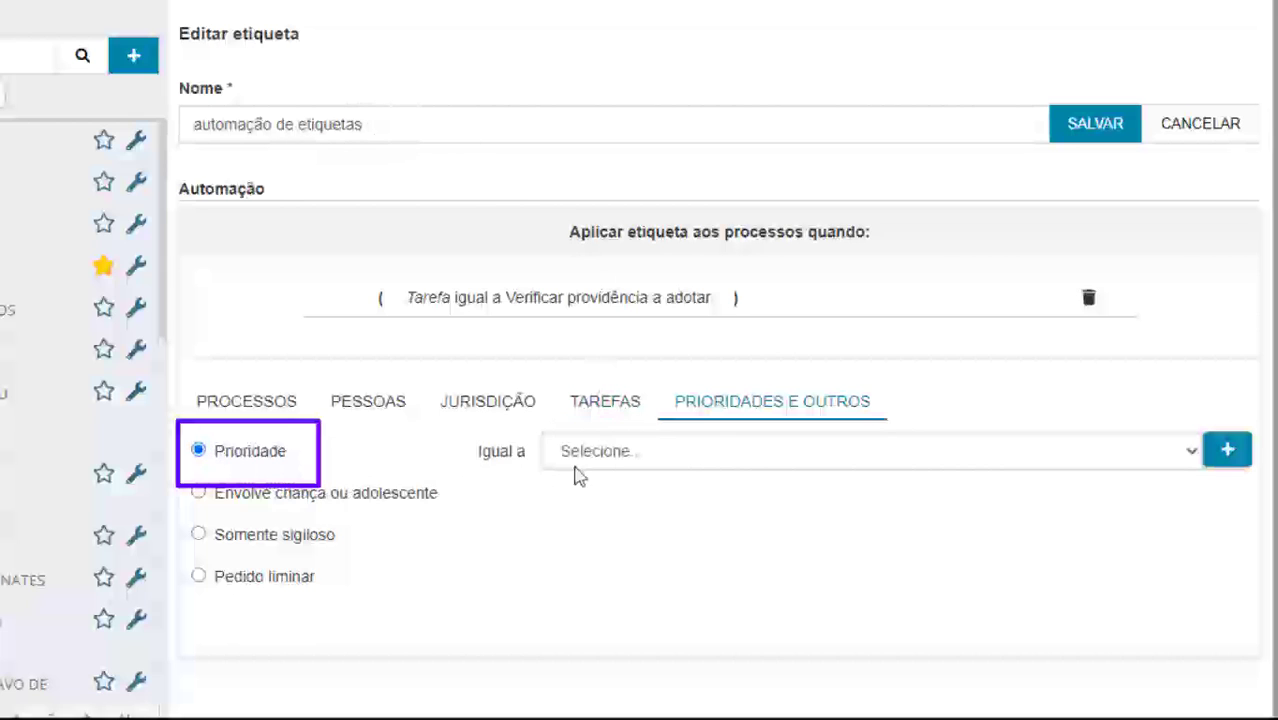
click(675, 457)
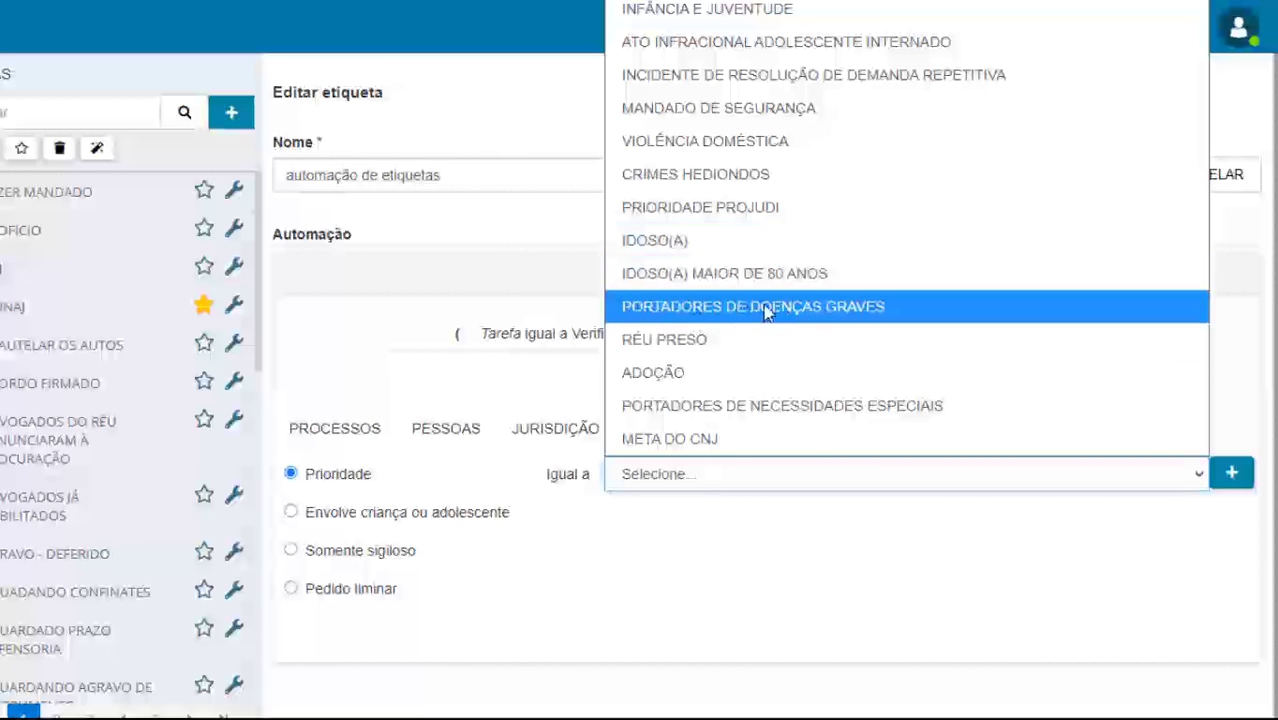
click(651, 531)
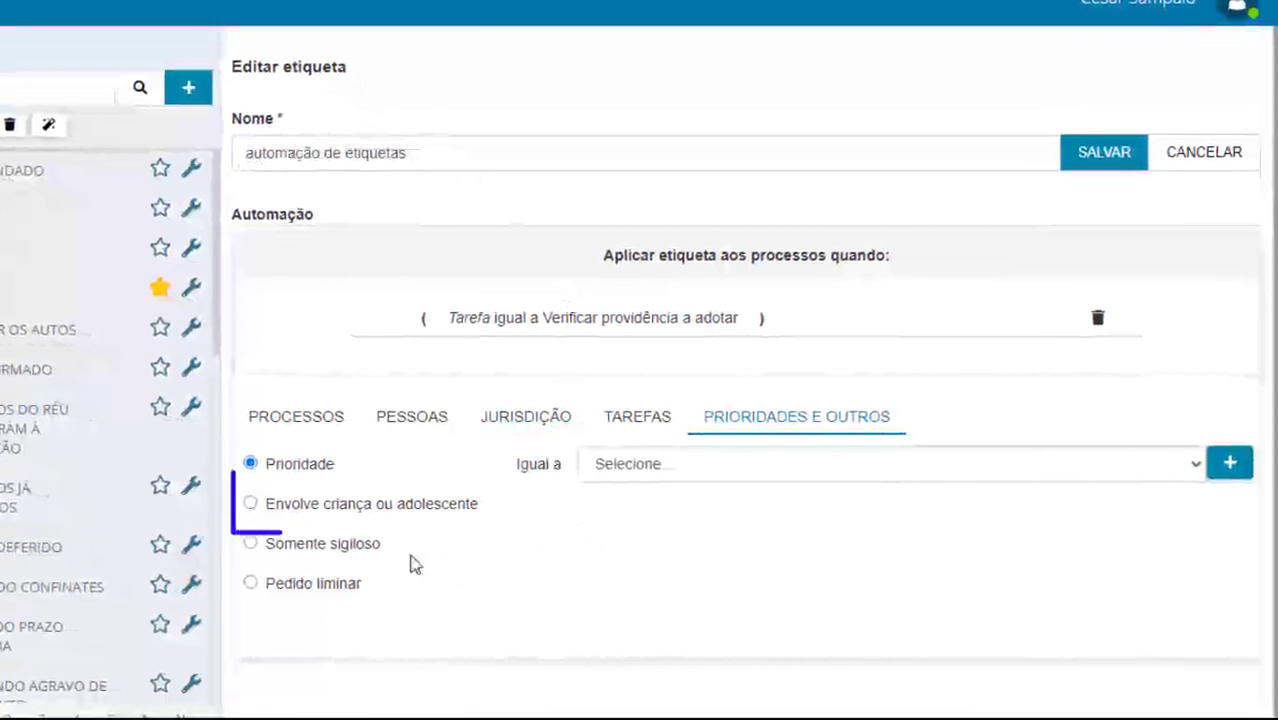
Add an 'Envolve criança ou adolescente igual a SIM' rule, then delete it again
click(252, 504)
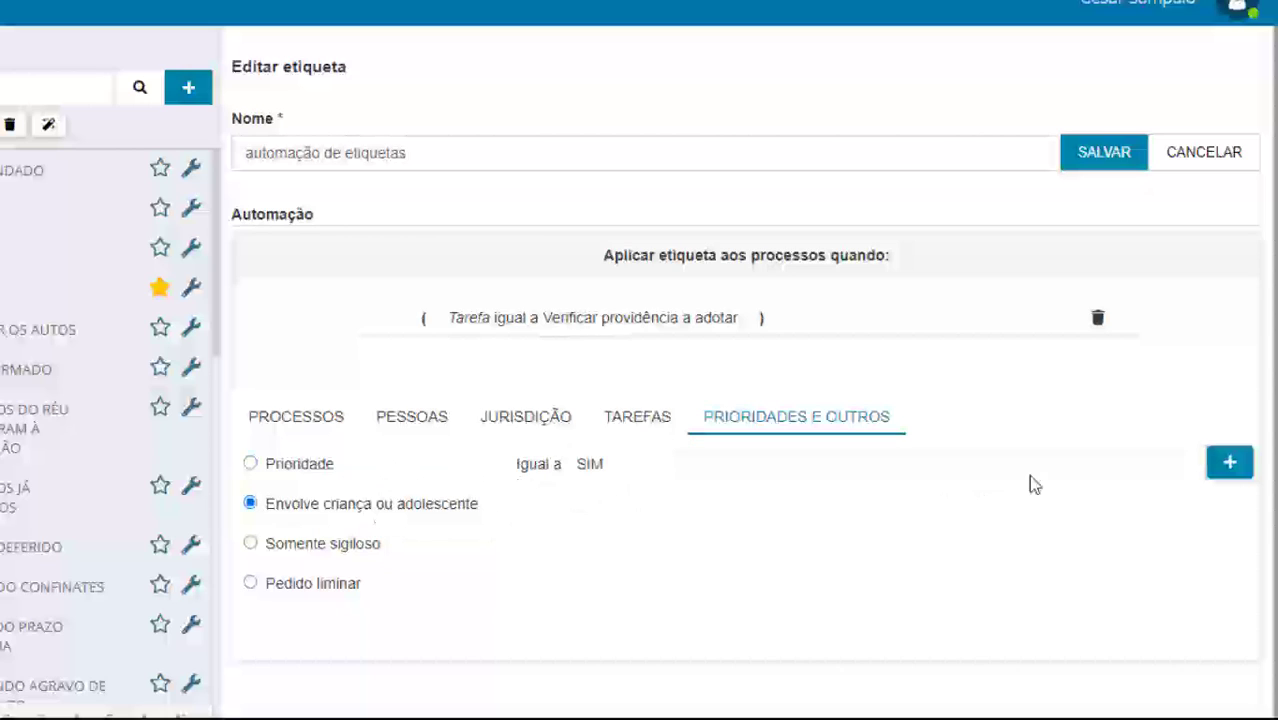
click(1232, 465)
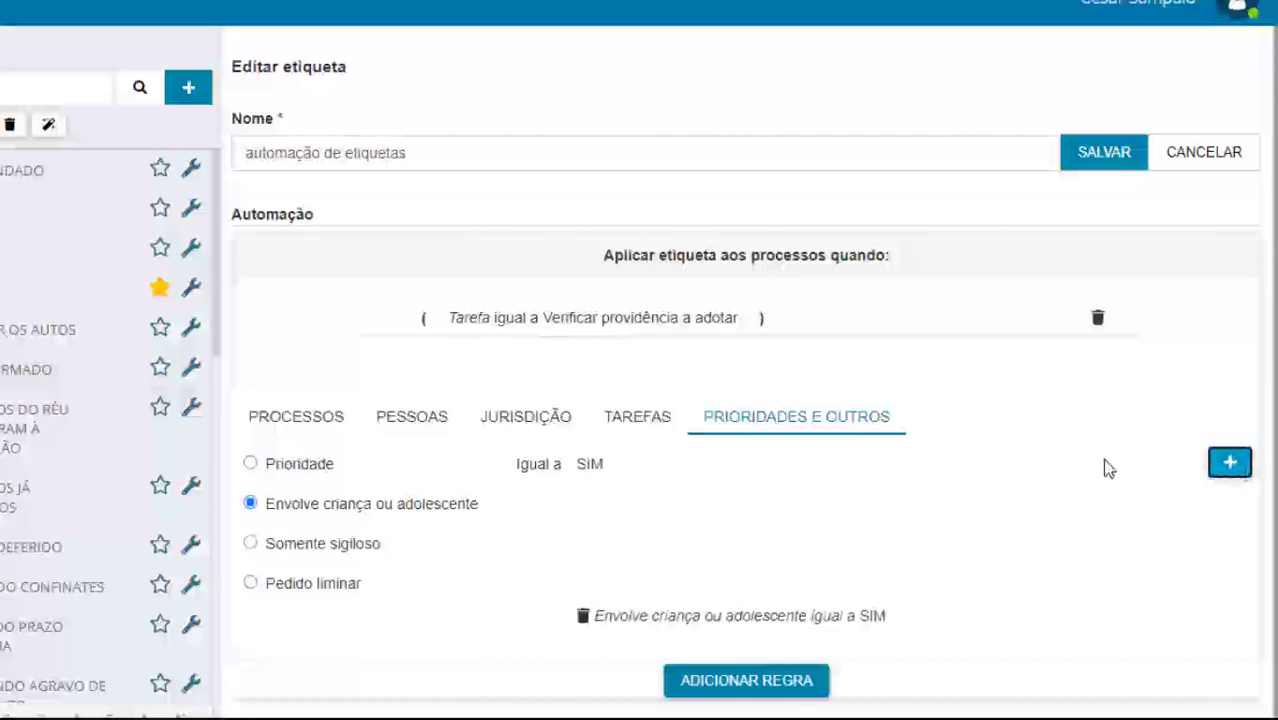
click(772, 685)
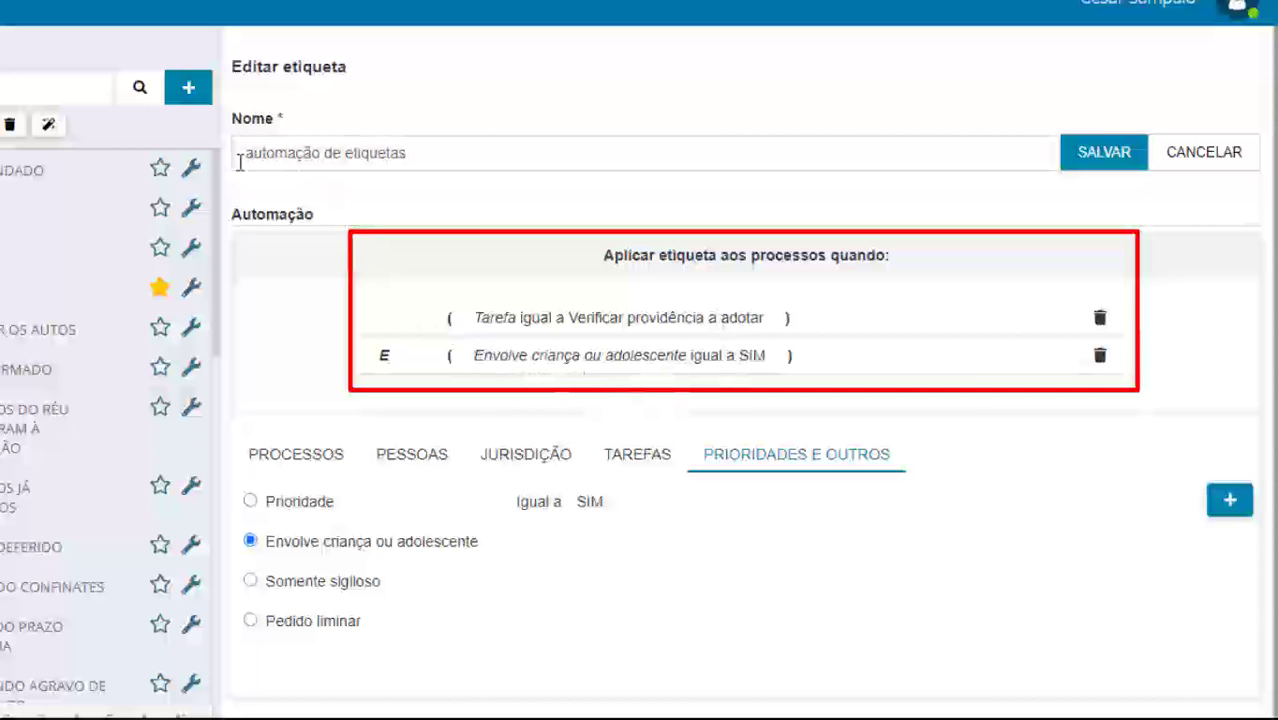
click(1100, 358)
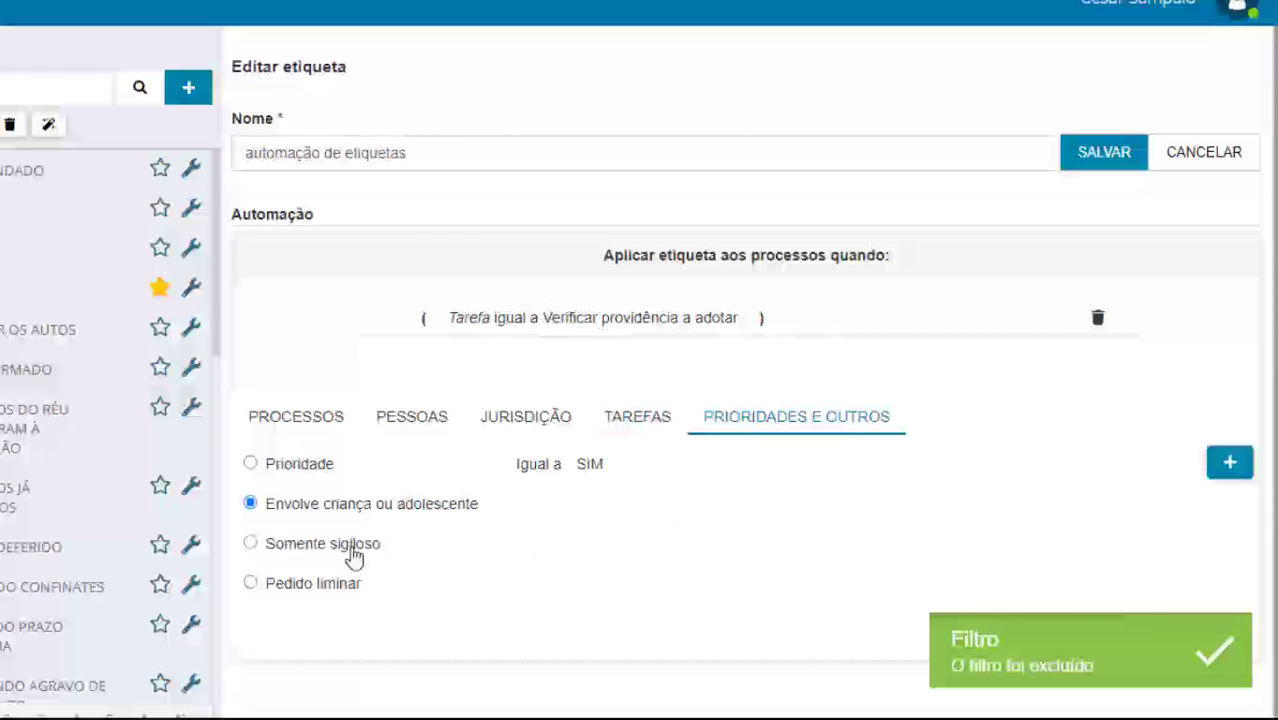
Switch the criterion to Somente sigiloso then Pedido liminar, and save the tag's changes
click(250, 543)
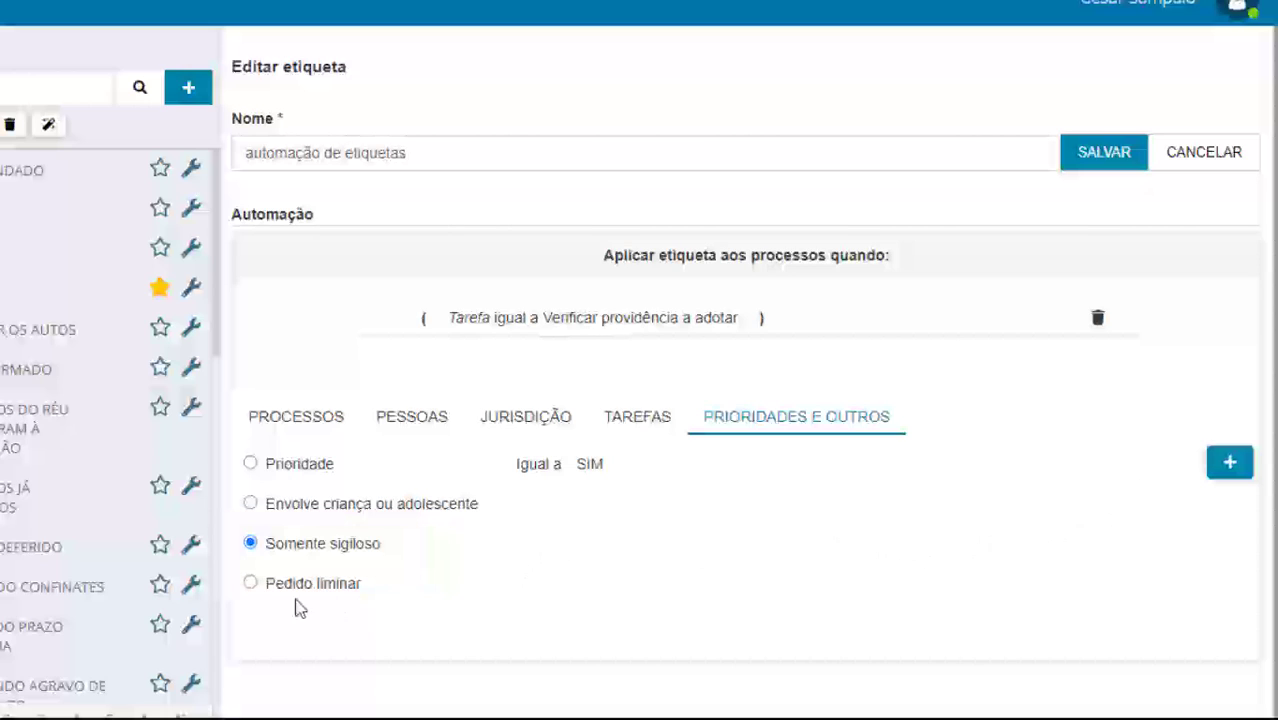
click(251, 586)
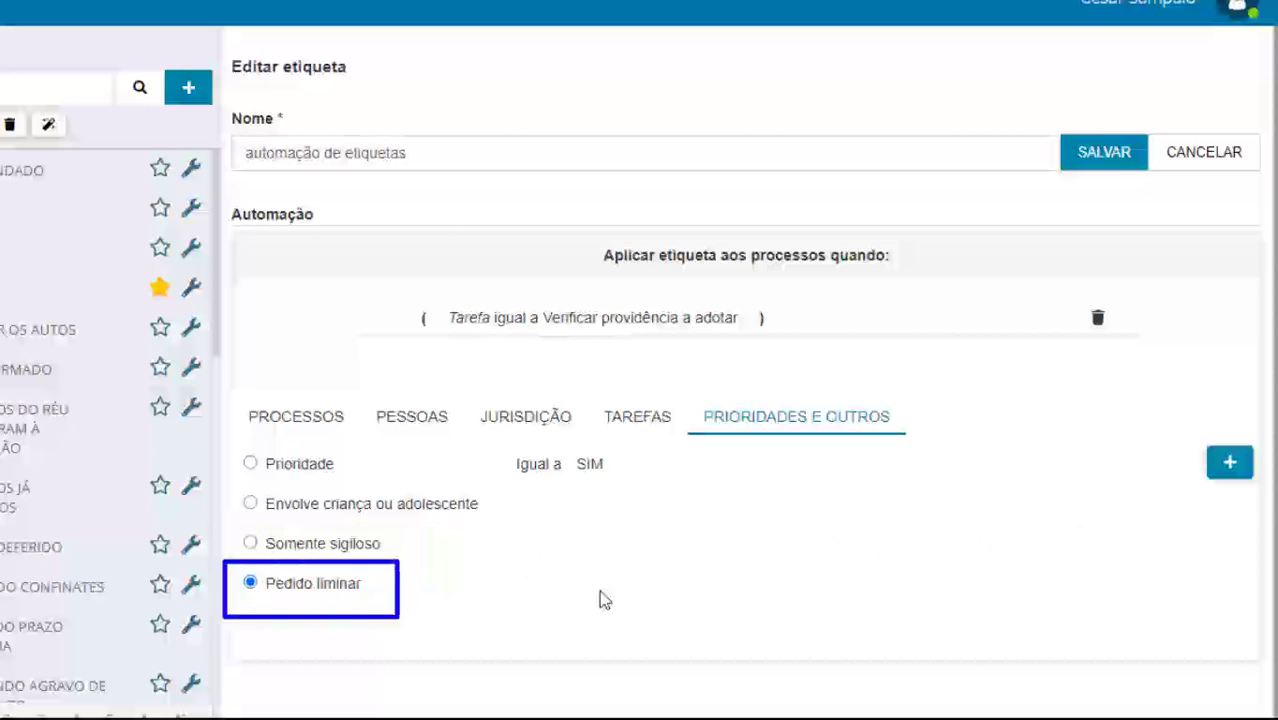
click(1101, 163)
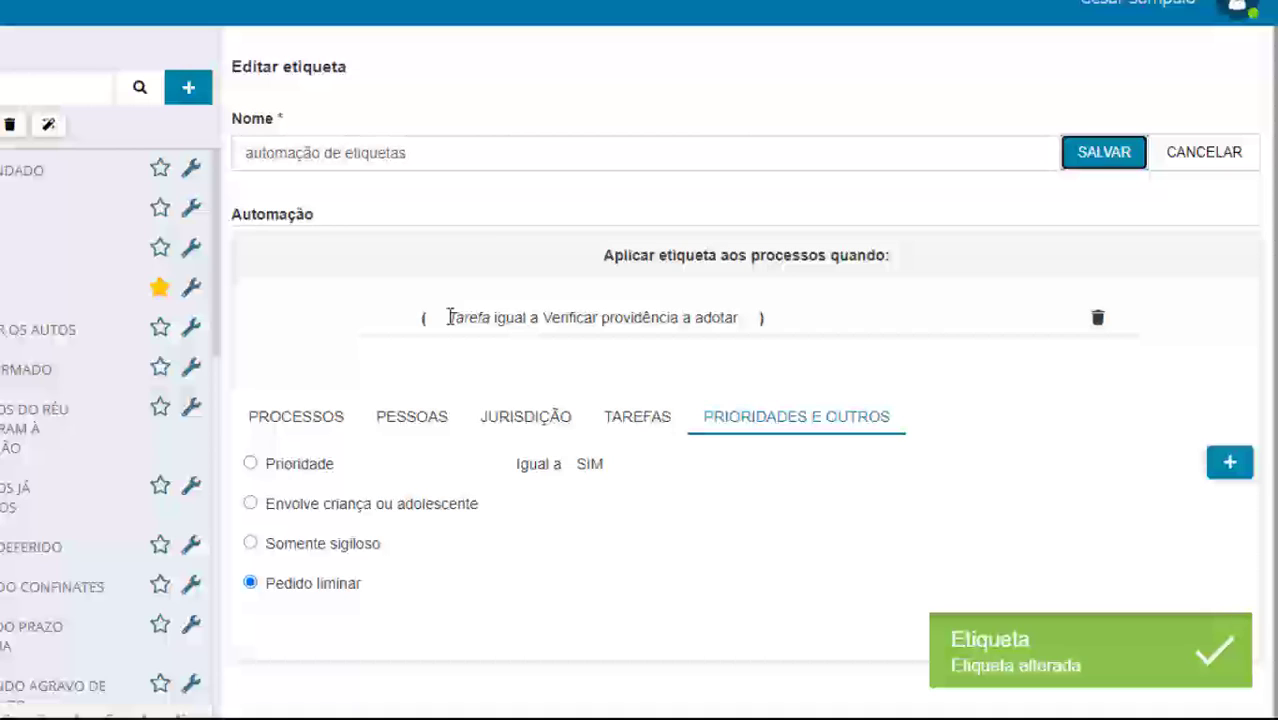
drag(449, 317, 745, 332)
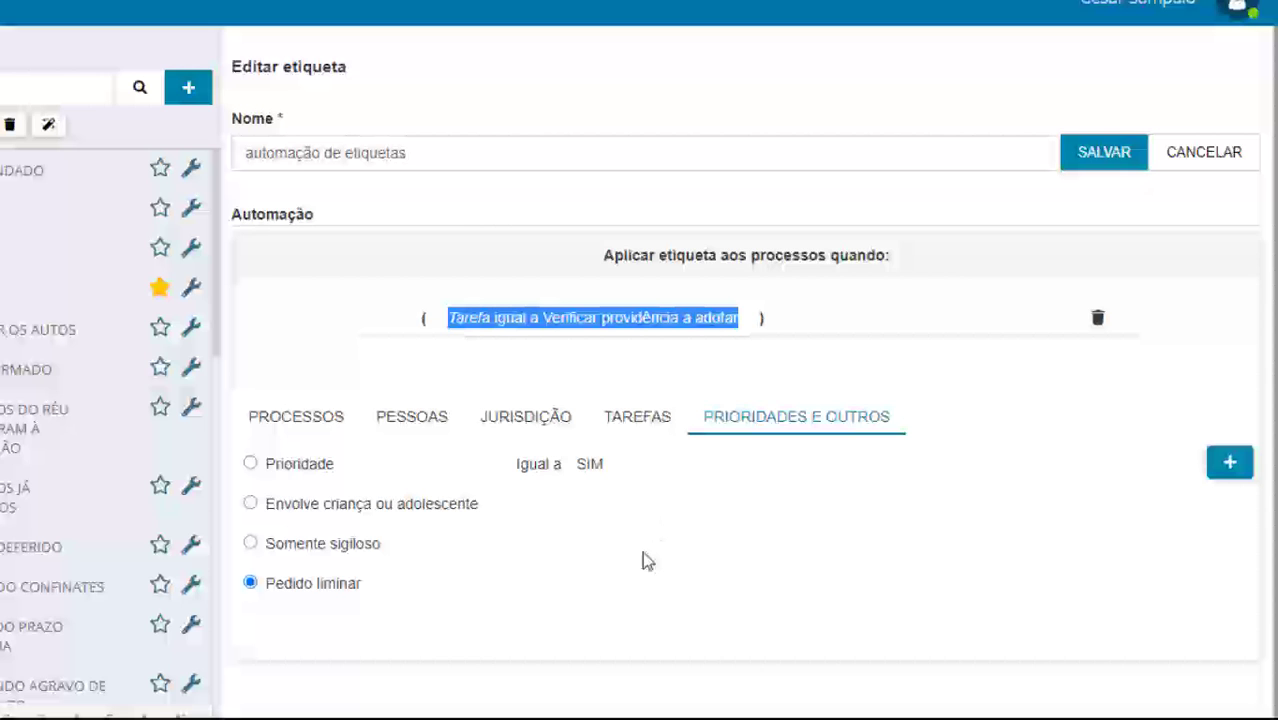
click(22, 60)
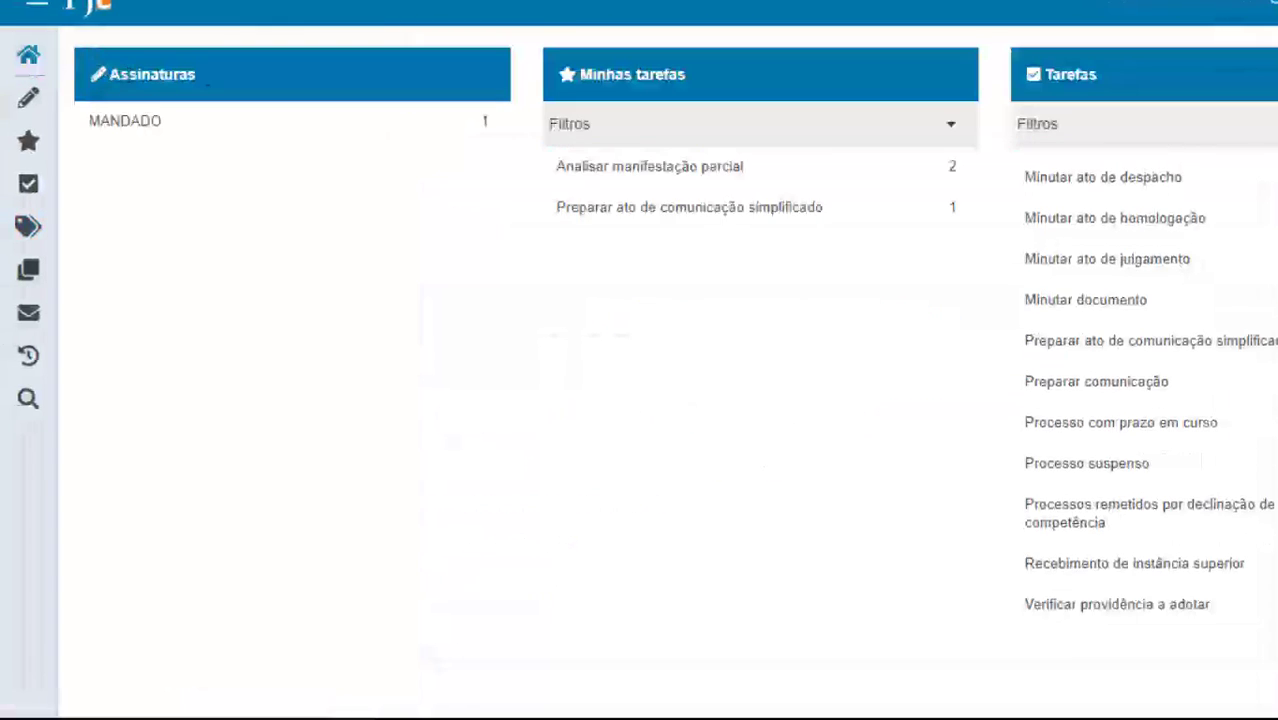
click(1081, 618)
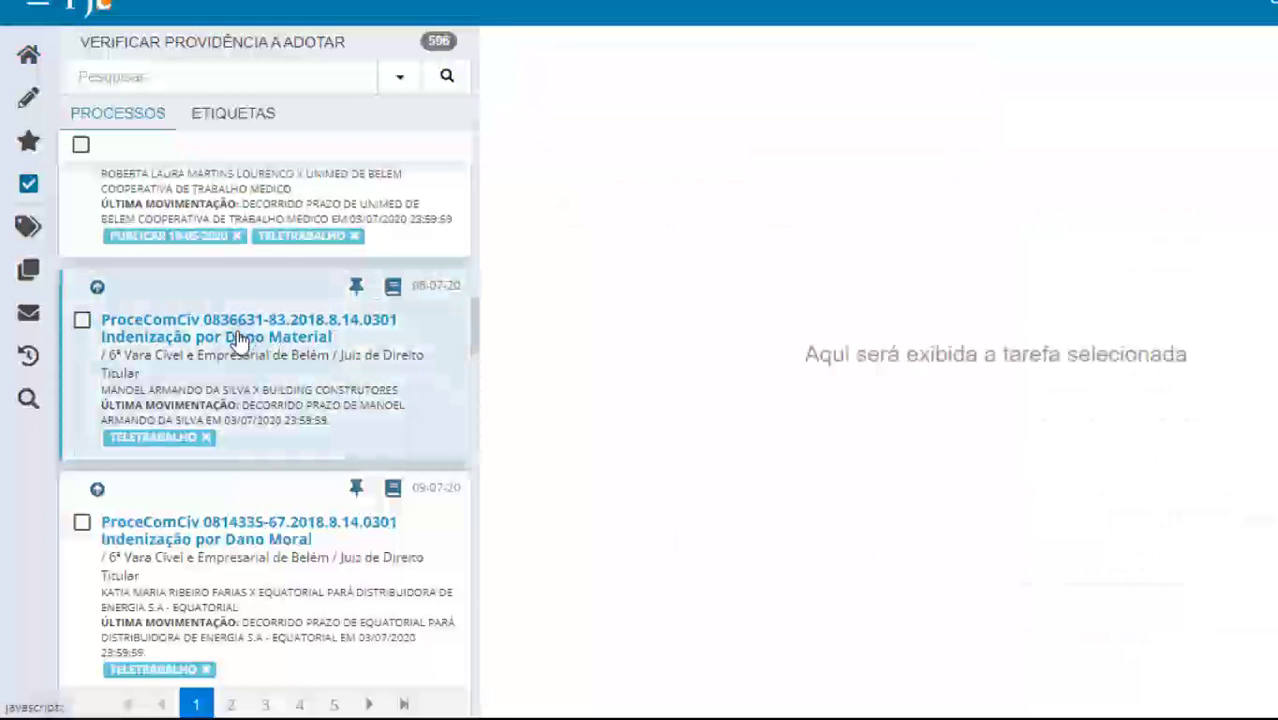
click(241, 341)
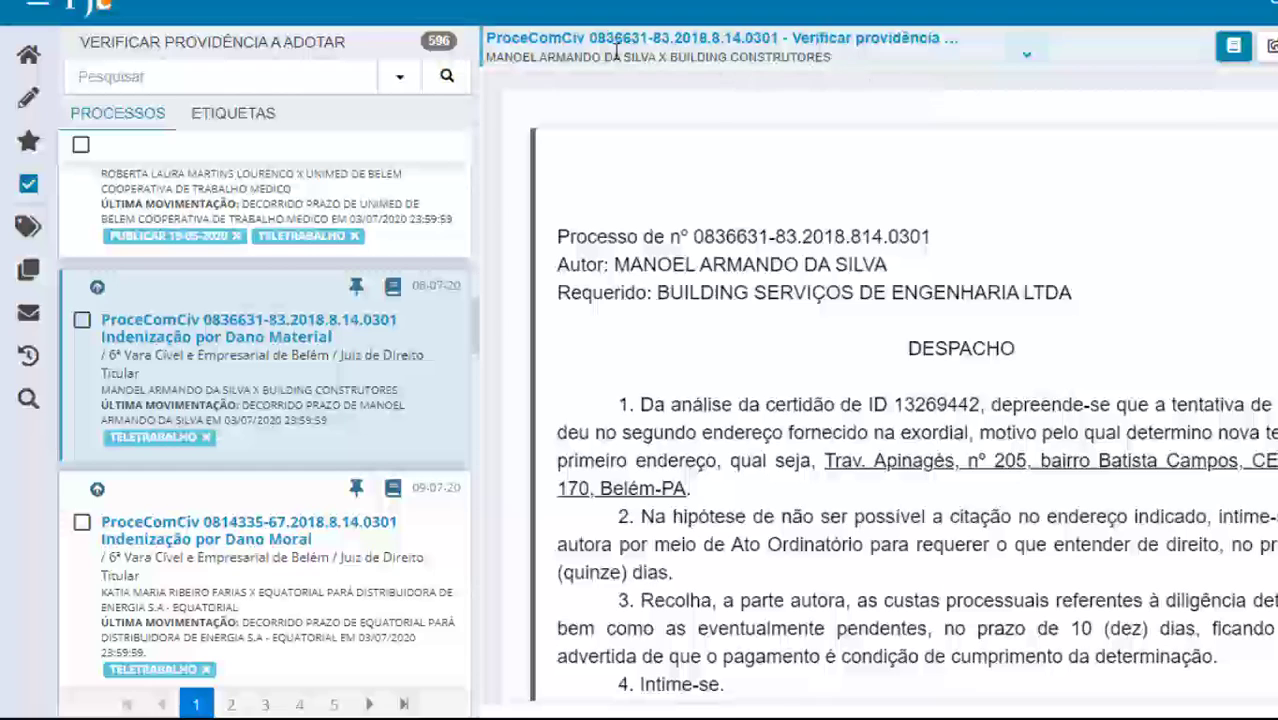
click(1235, 45)
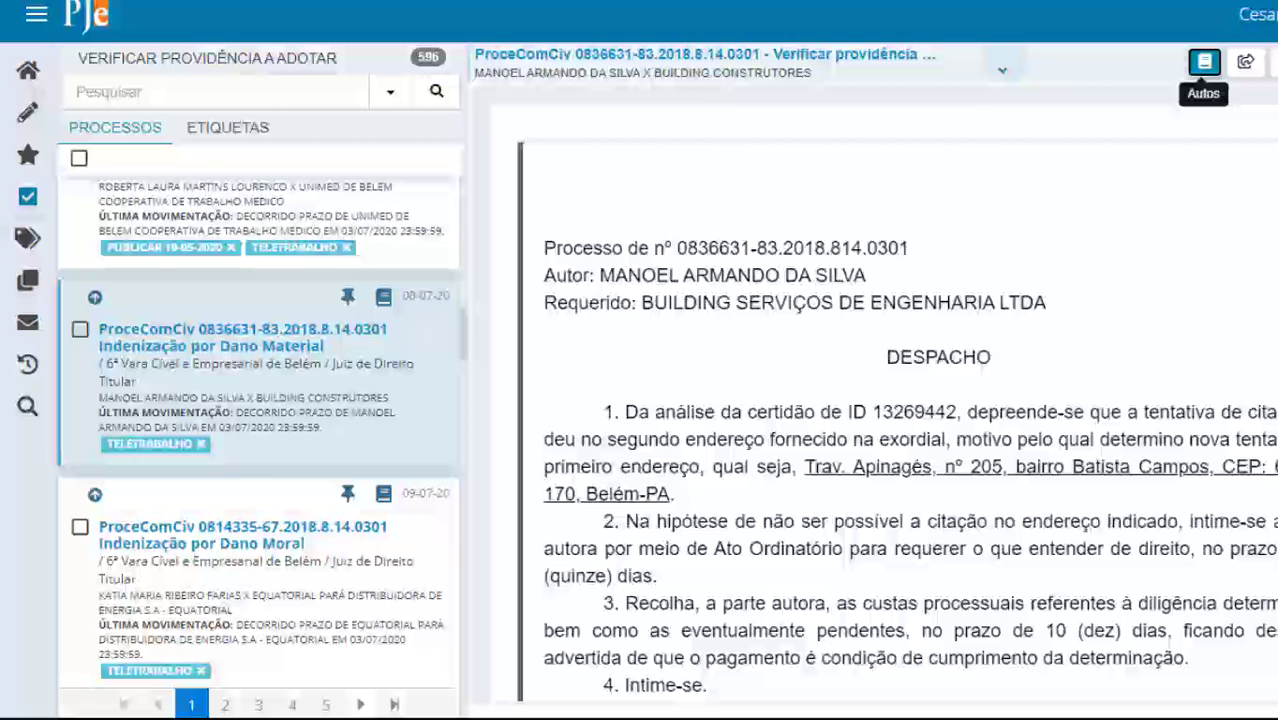
Move the process to 'Preparar comunicação simplificada'
click(1245, 62)
scroll(965, 490, down, 5)
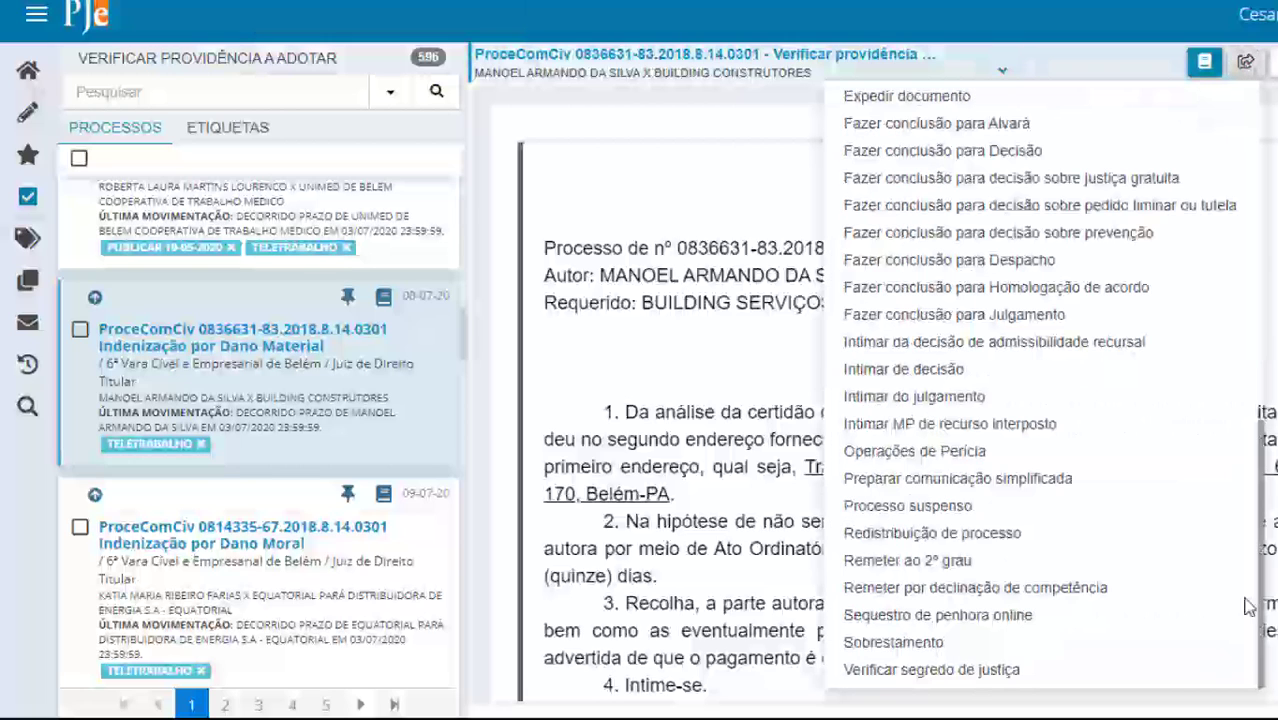
click(965, 484)
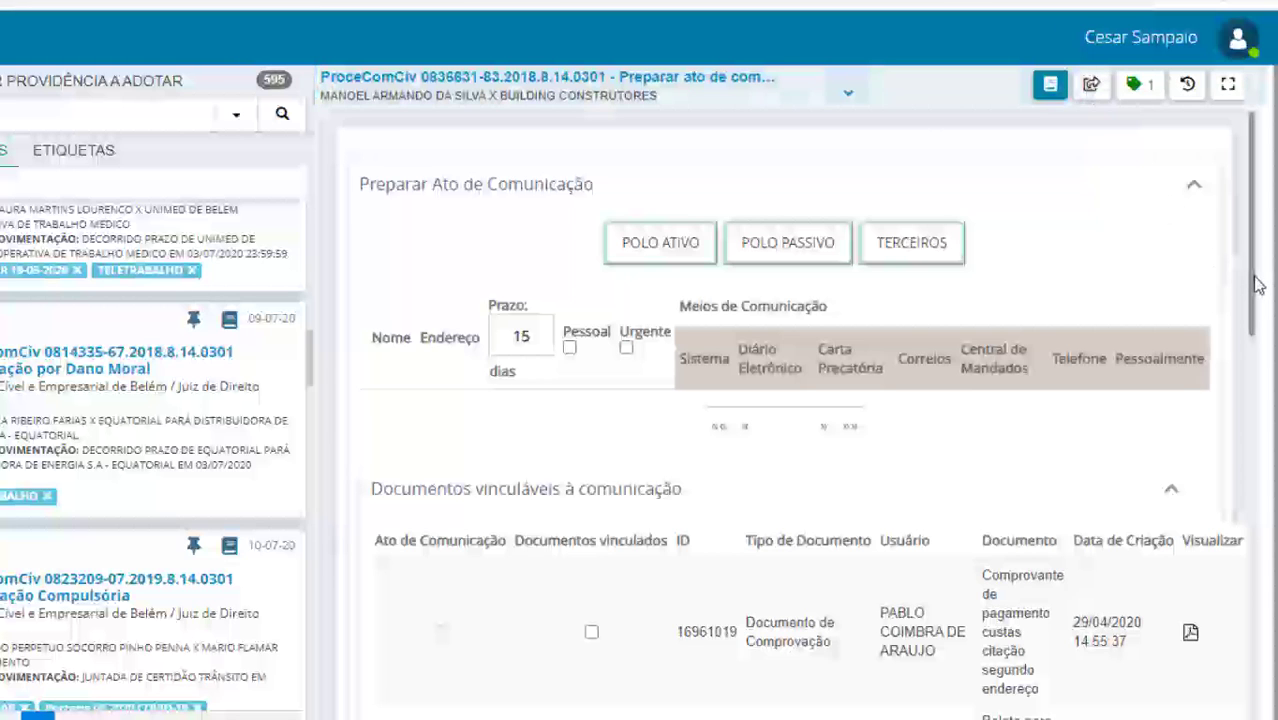
drag(1253, 285, 1214, 691)
drag(1020, 632, 1075, 200)
Forward the process with 'Não intimar', returning it to Verificar providência a adotar
click(1091, 90)
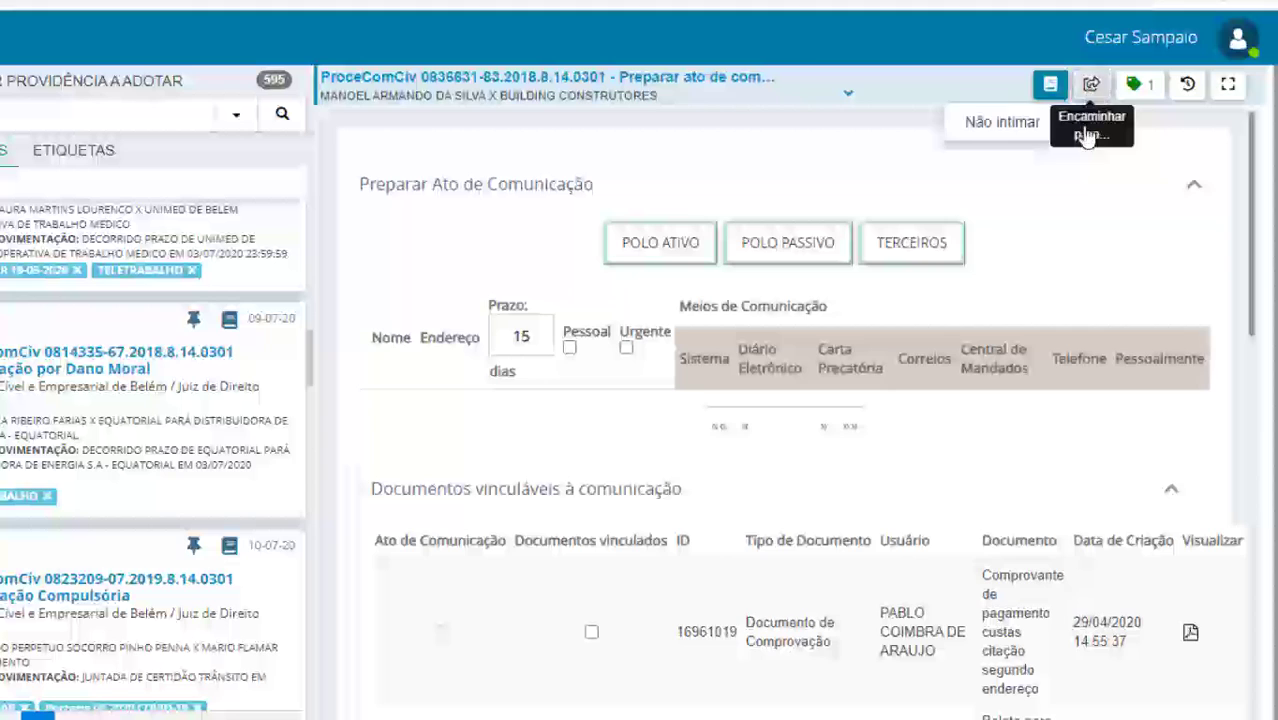
click(1008, 125)
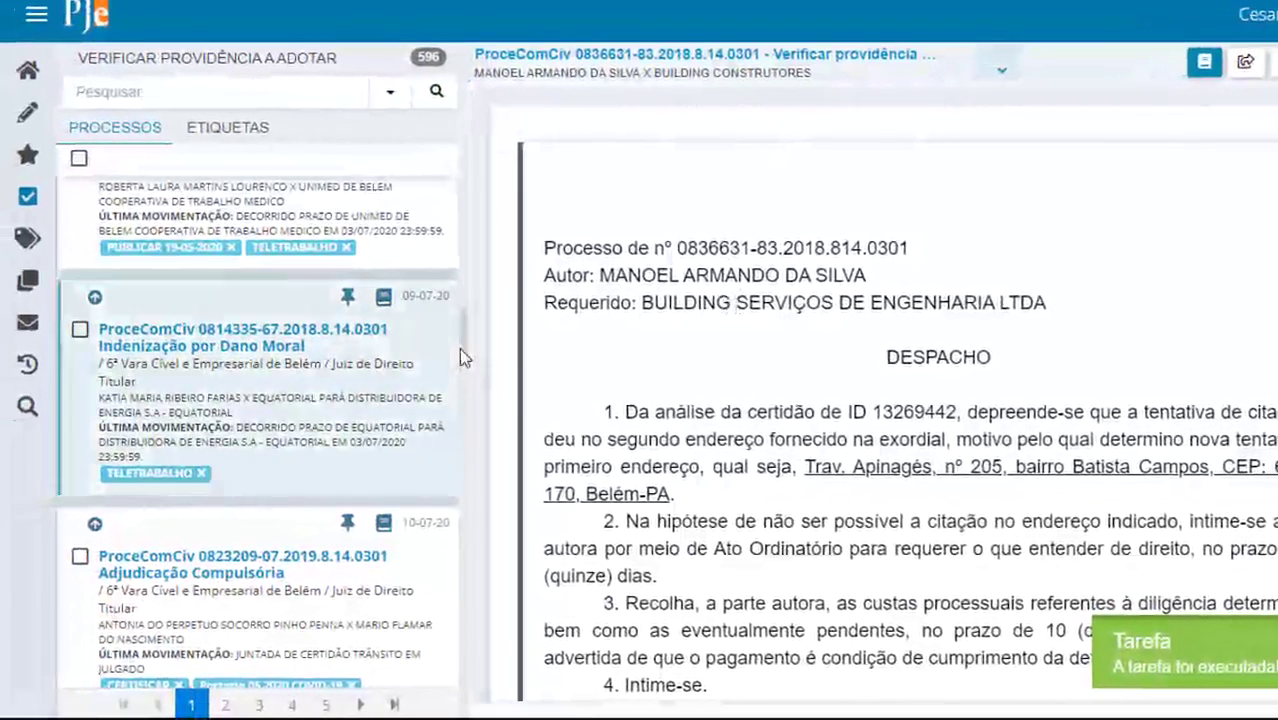
drag(460, 348, 459, 168)
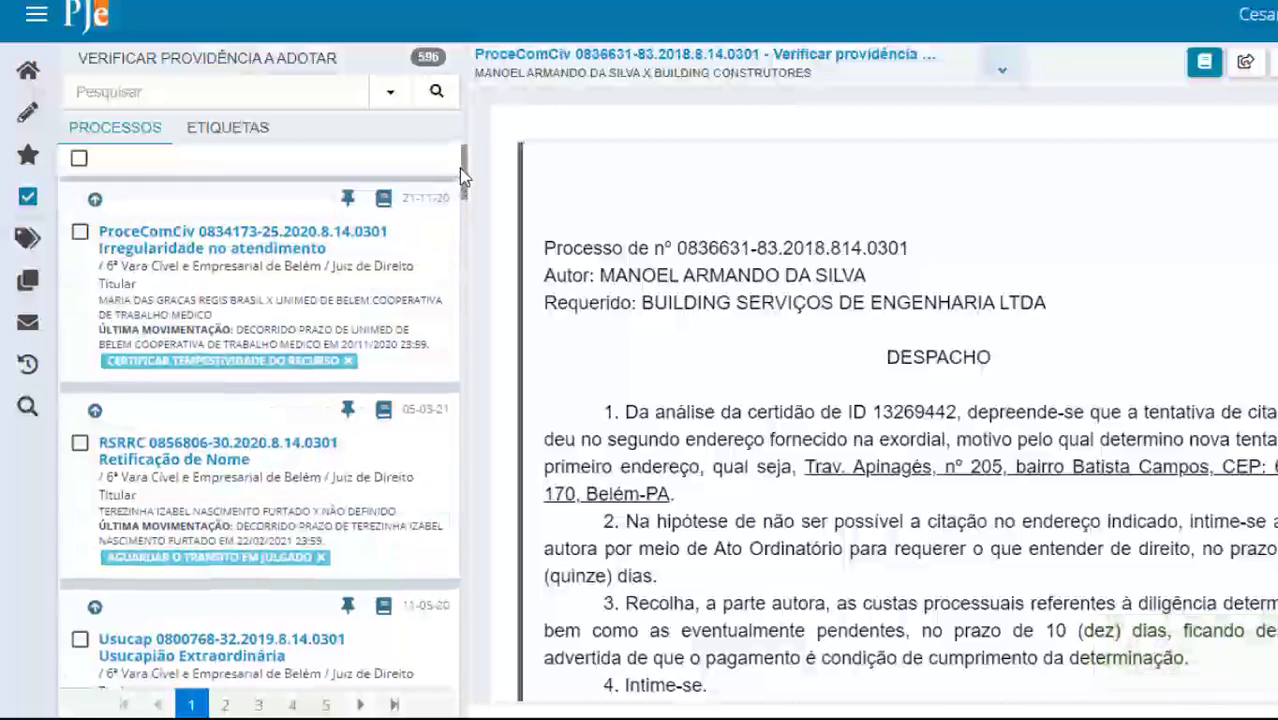
click(102, 92)
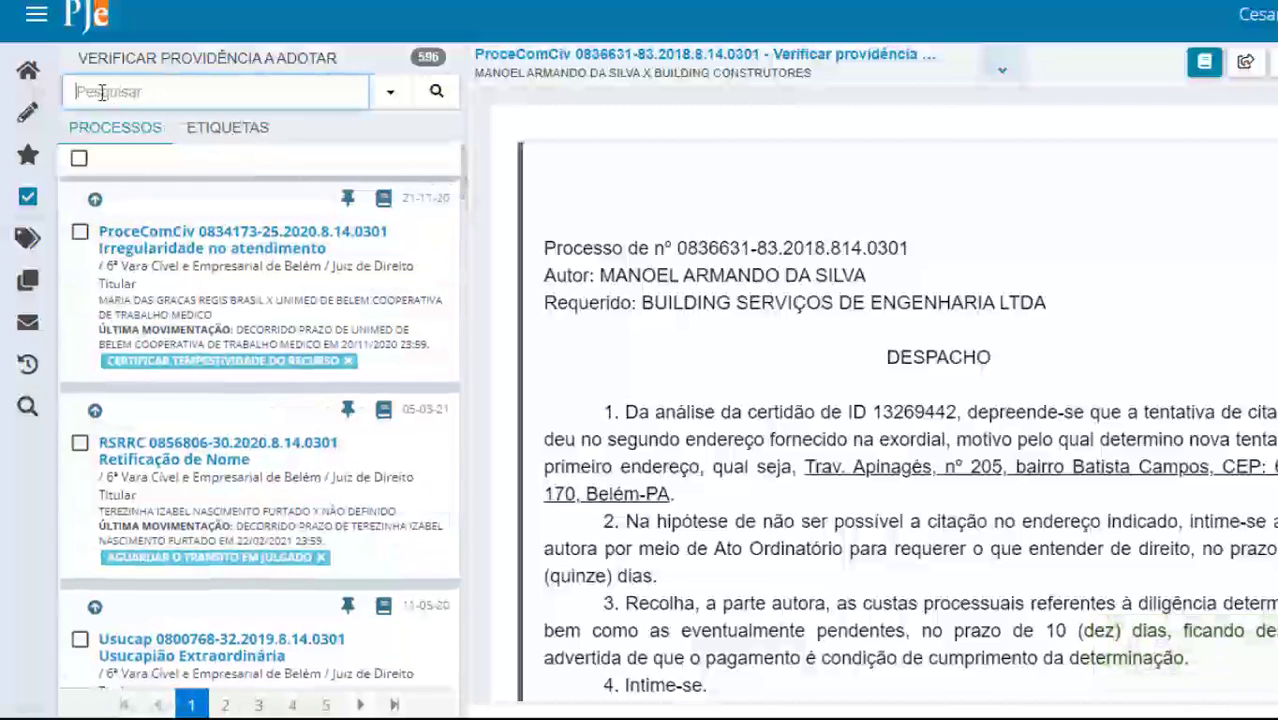
click(436, 91)
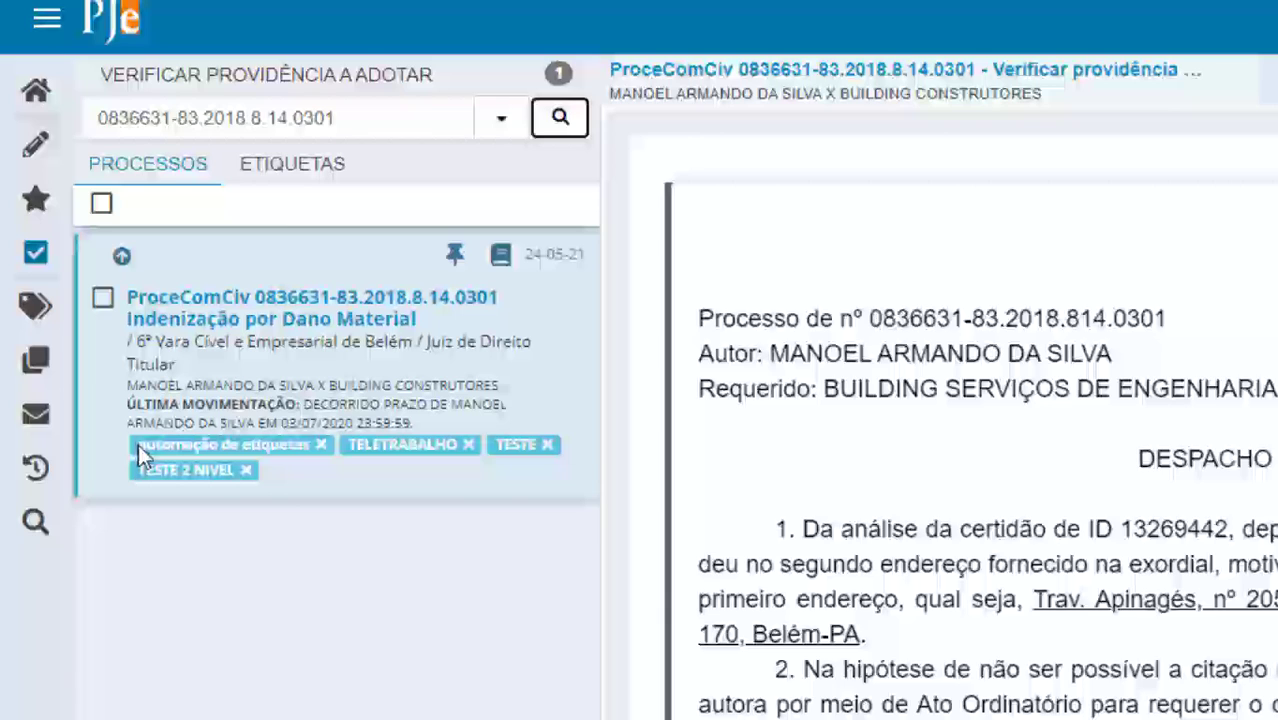
click(35, 312)
Filter the tag list by 'automação'
click(140, 125)
text(automação)
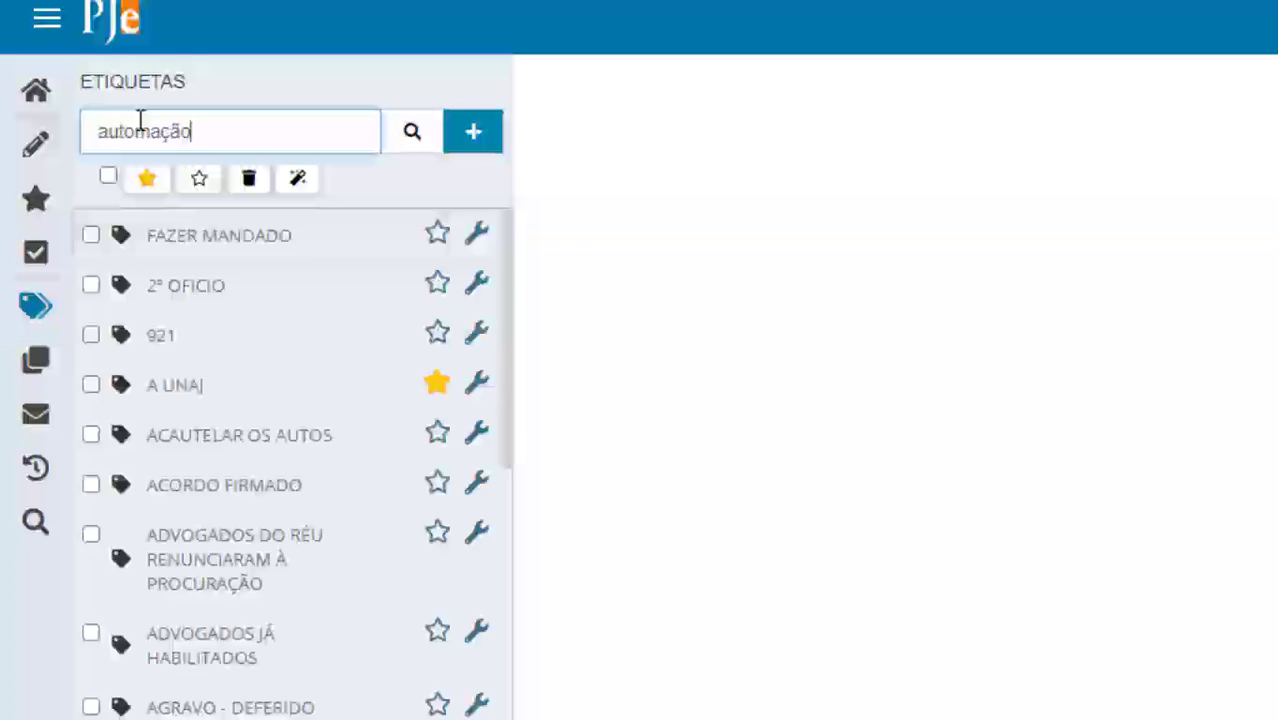
key(Return)
Open the edit form for the automação de etiquetas tag, then select it and show its actions
click(484, 236)
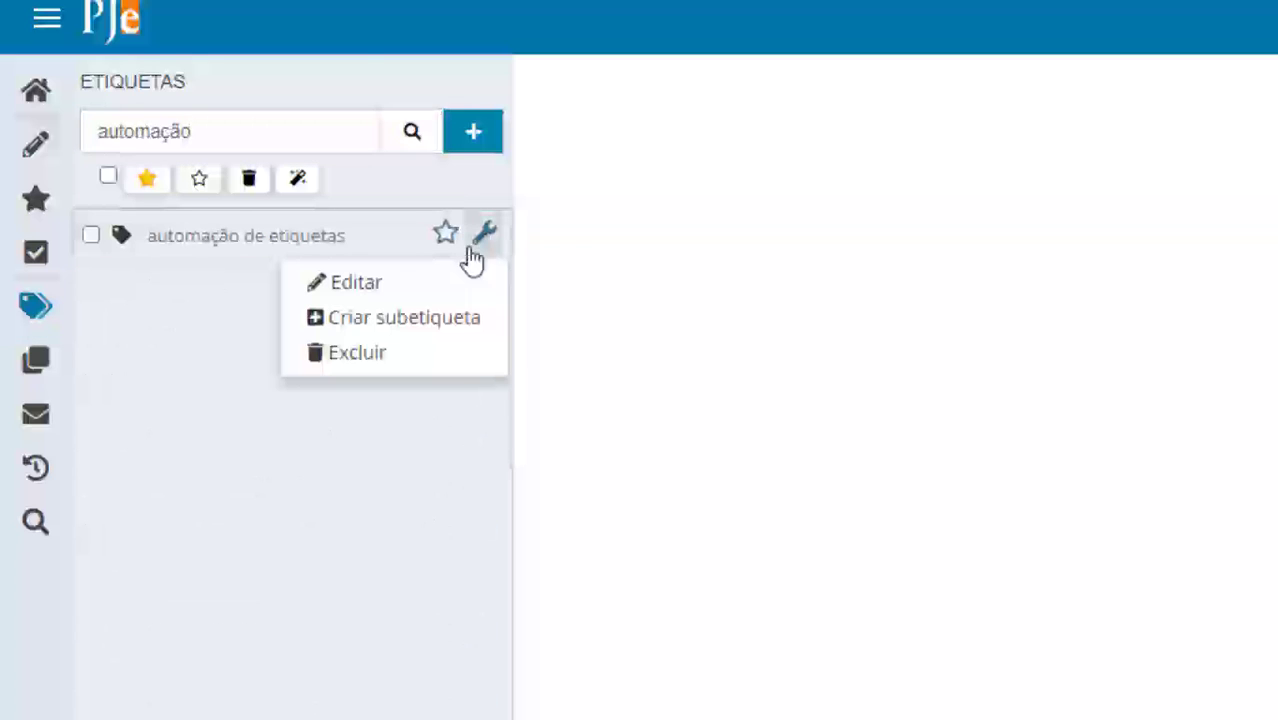
click(345, 287)
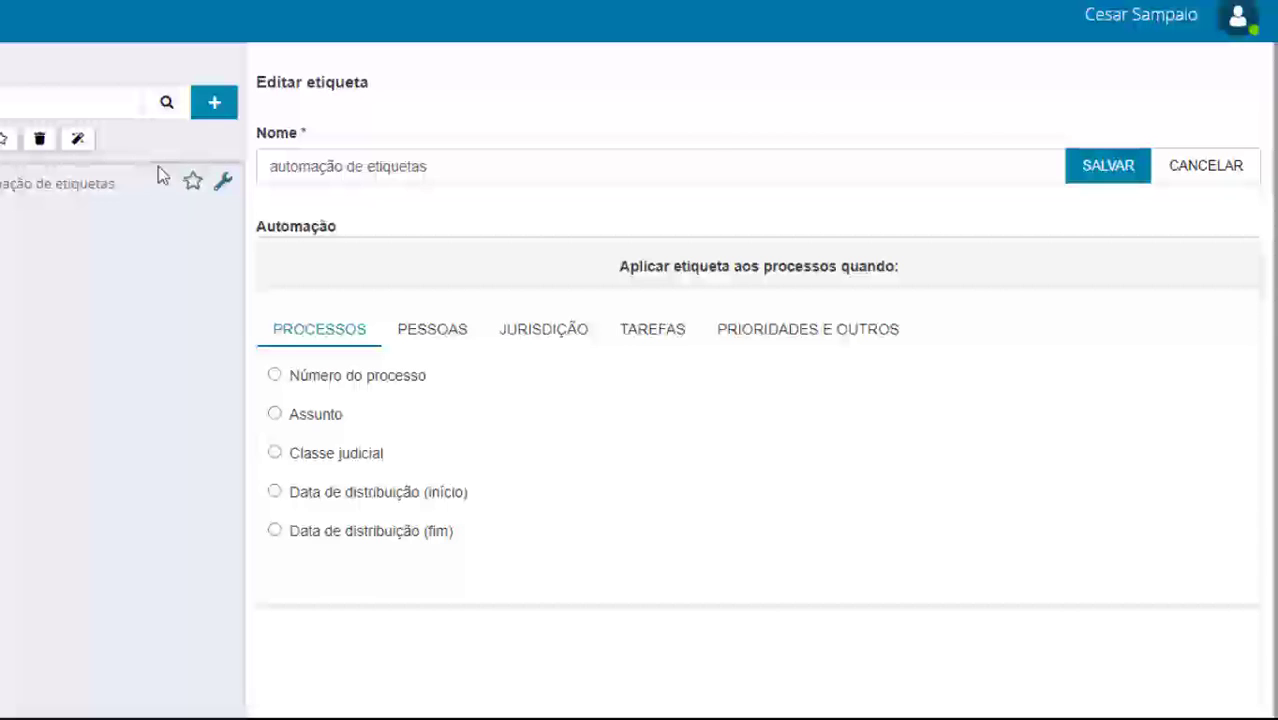
click(70, 185)
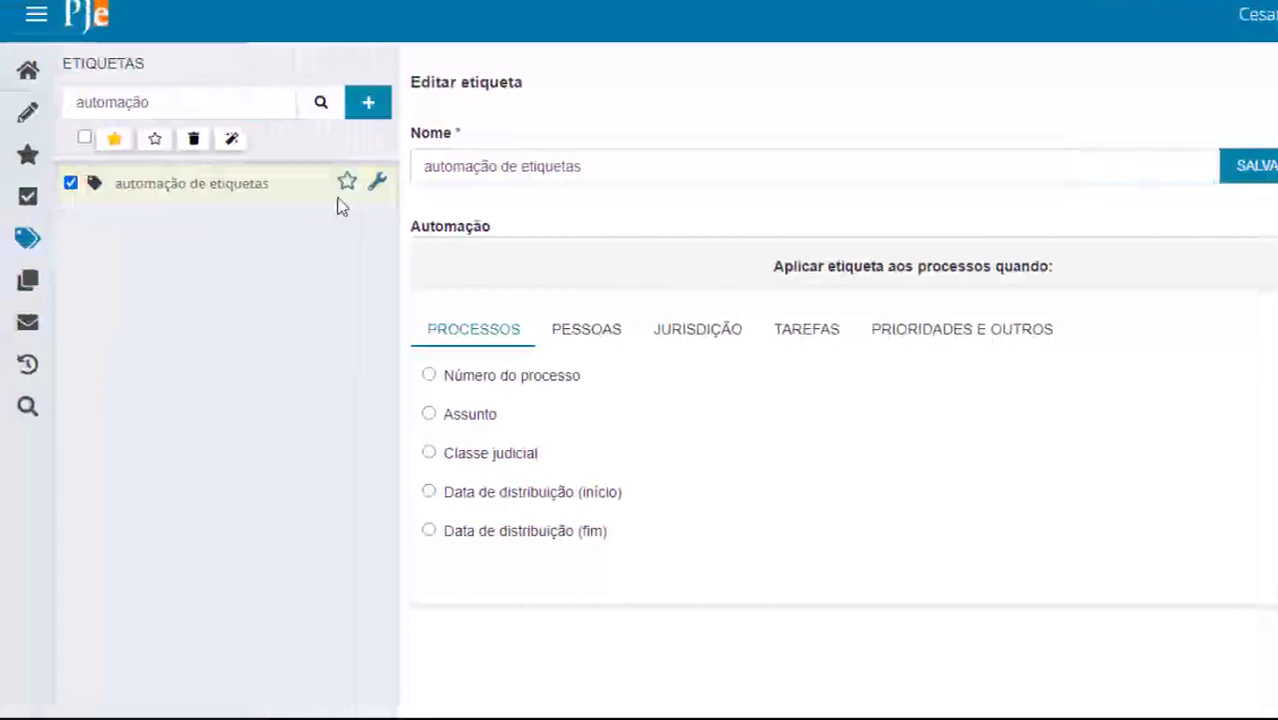
click(376, 181)
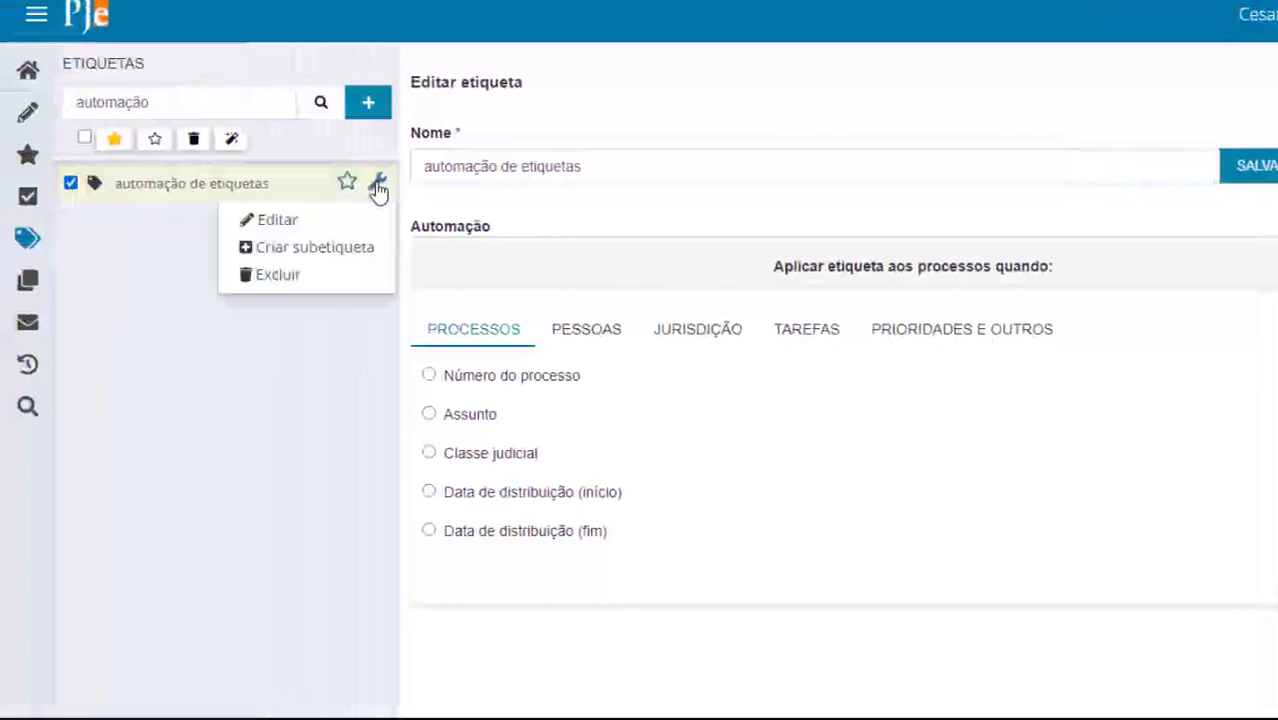
Add sub-tag 'automação etiqueta nivel 2' under automação de etiquetas and save it
click(396, 348)
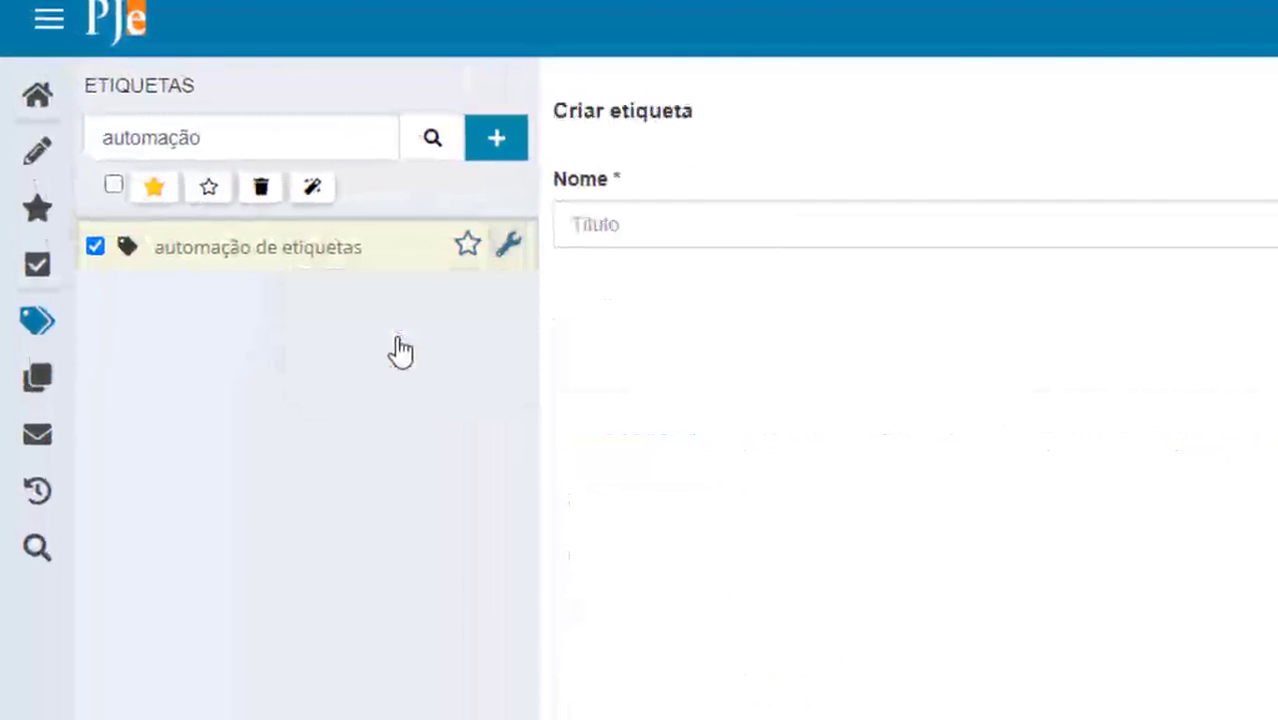
click(584, 224)
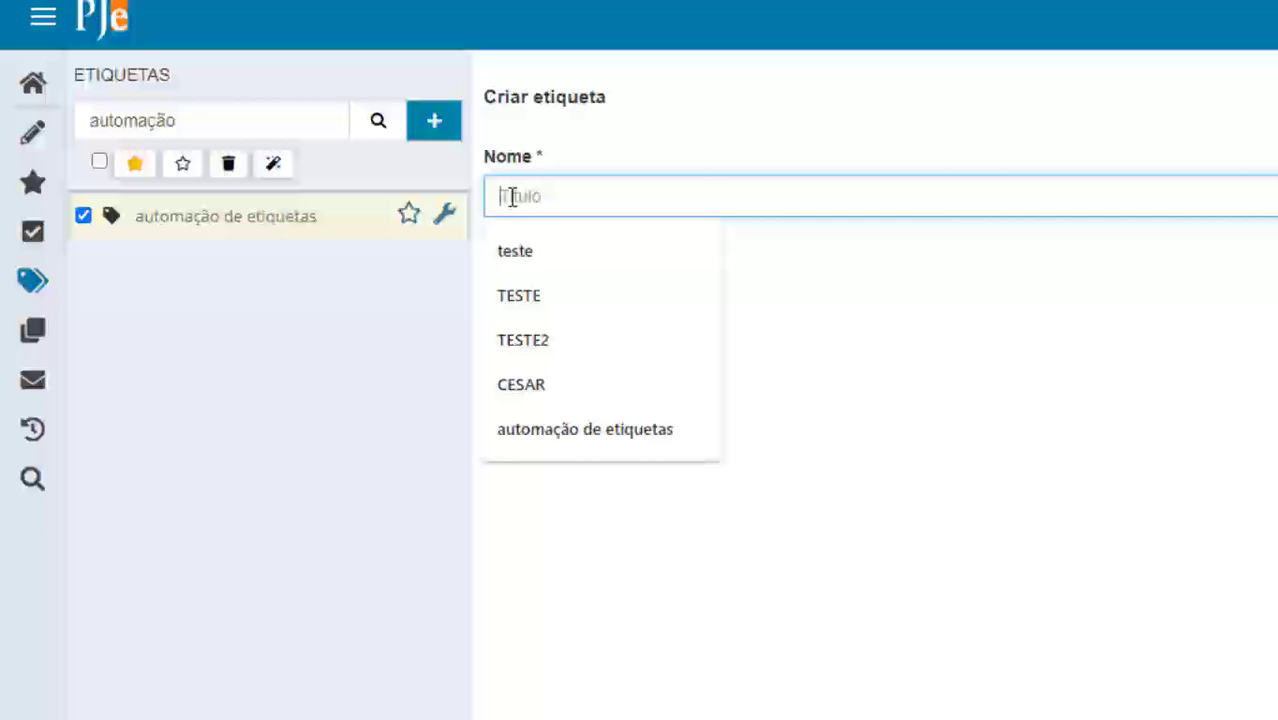
text(autom)
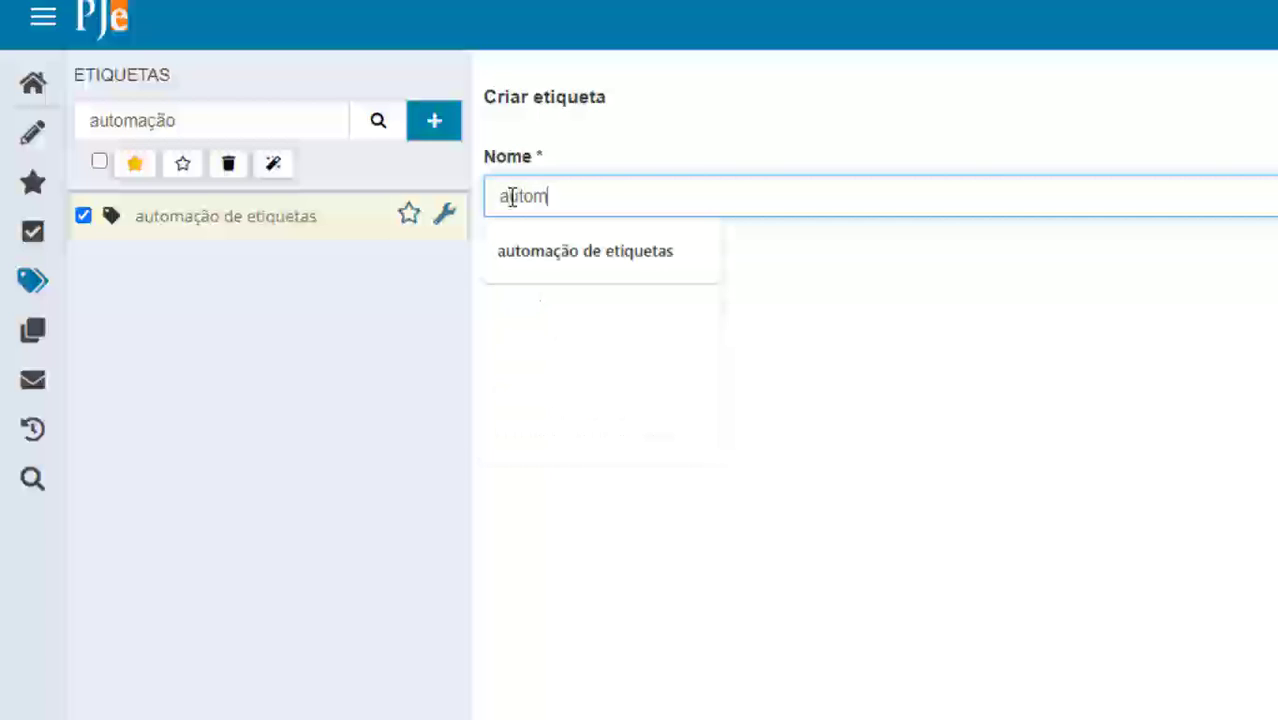
text(ação etiq)
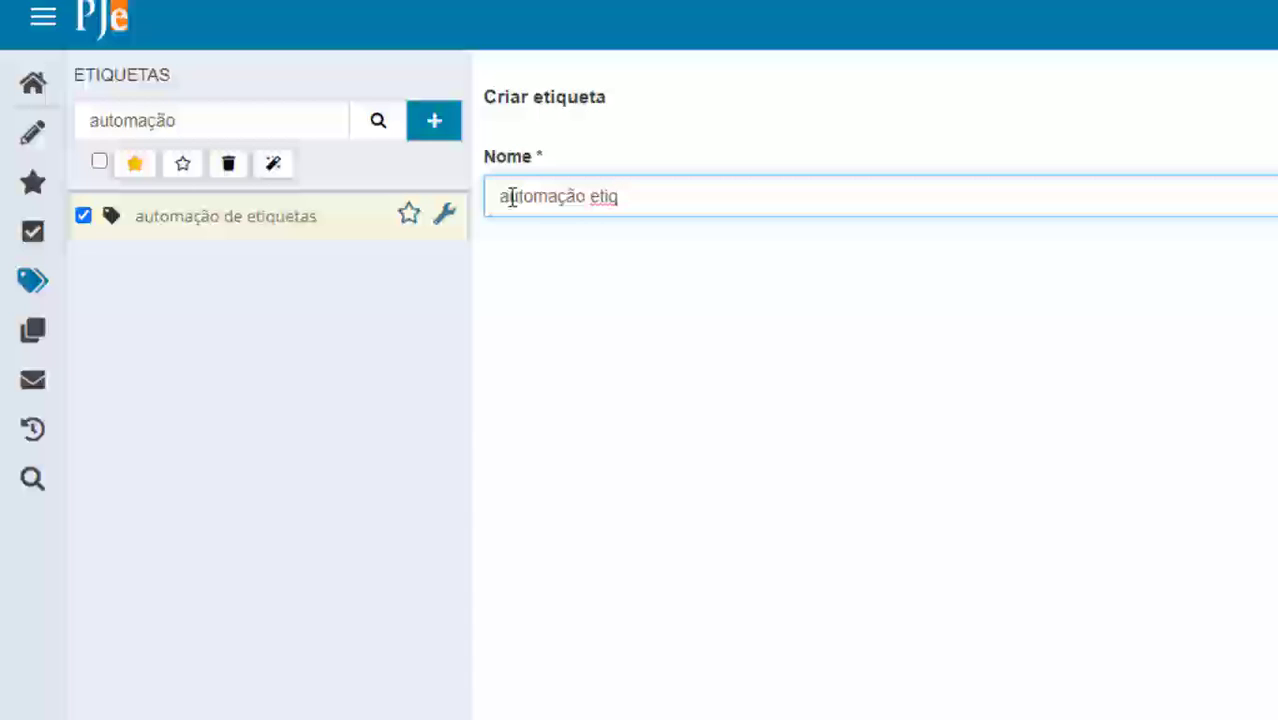
text(ueta nivel 2)
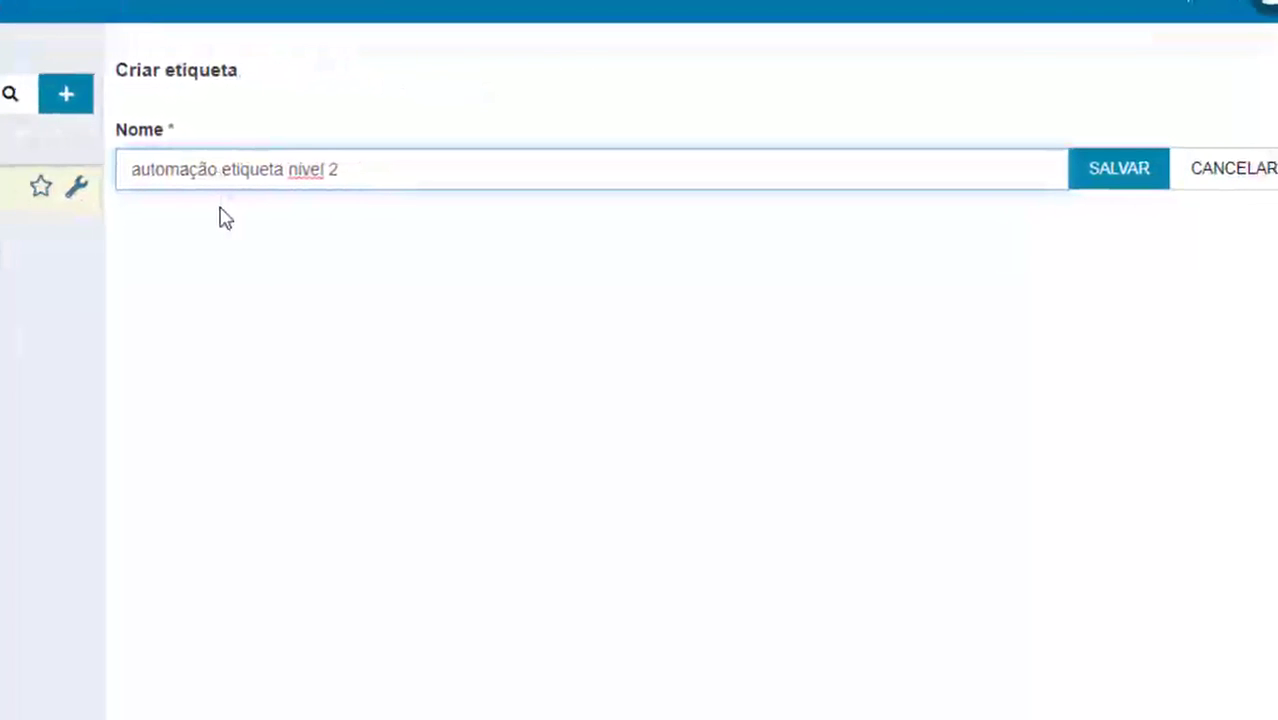
click(1119, 175)
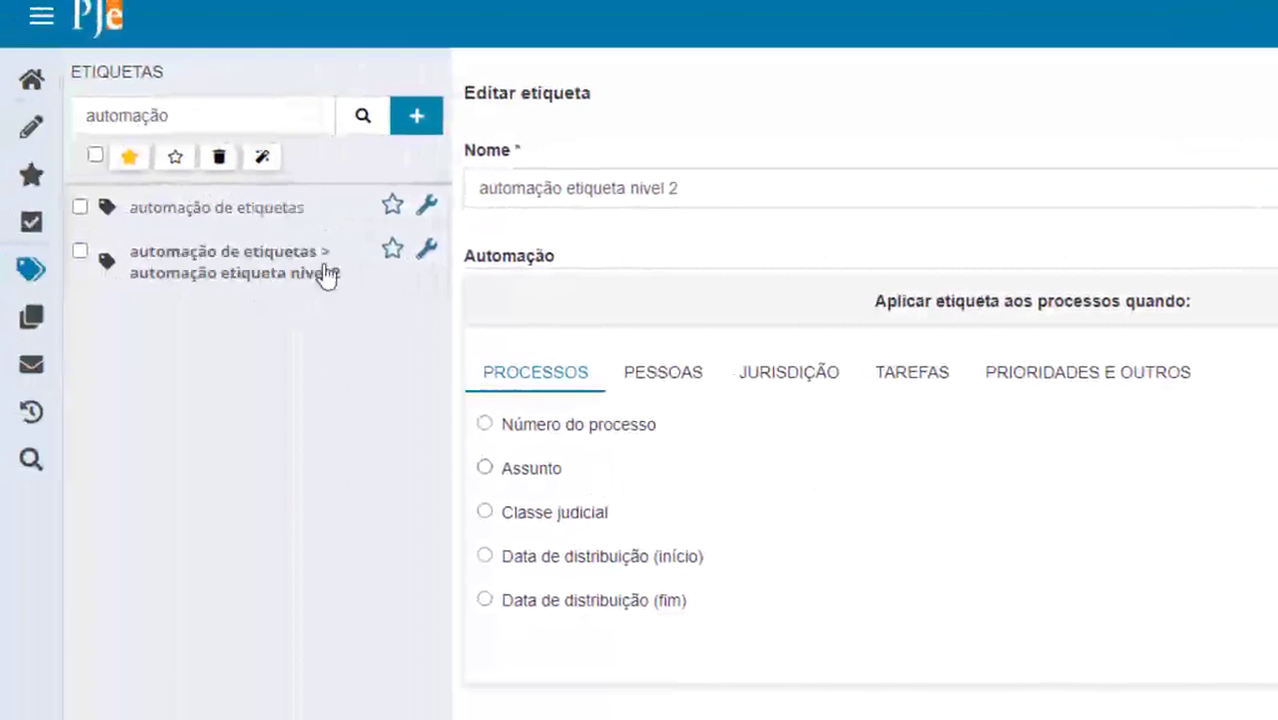
Clear the 'automação' tag search so all tags are listed again
click(767, 378)
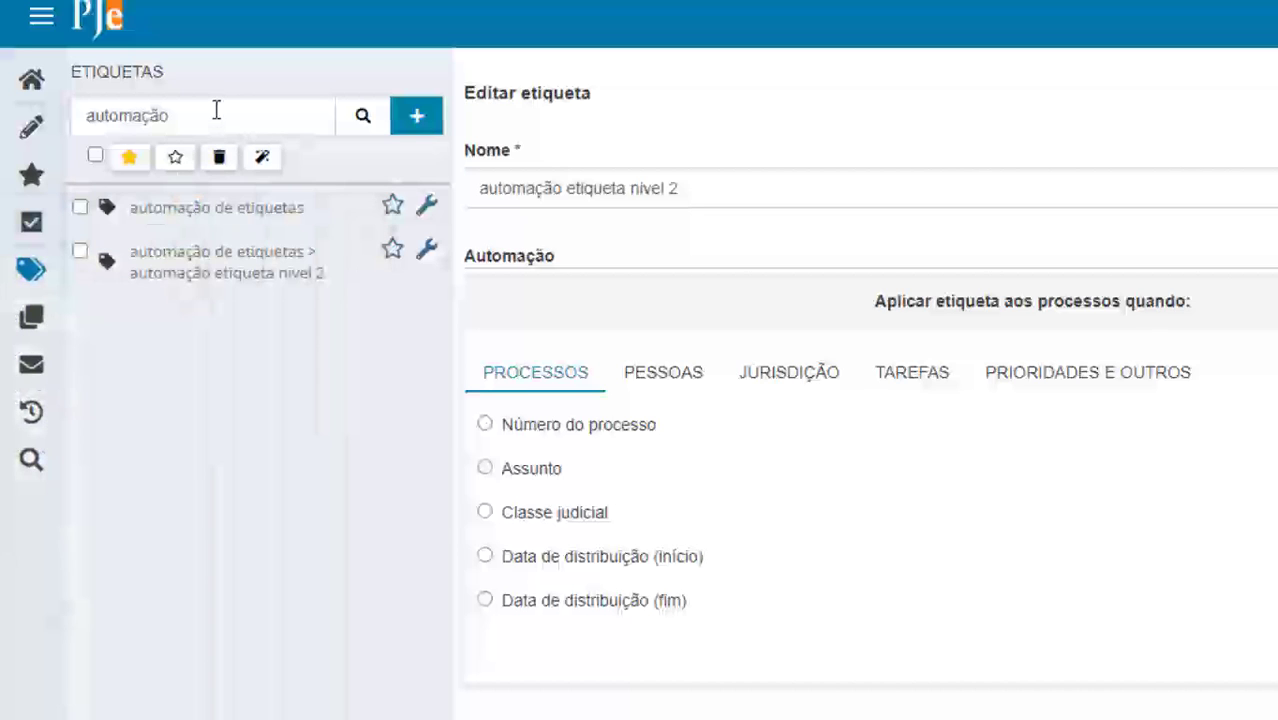
drag(166, 115, 74, 115)
key(BackSpace)
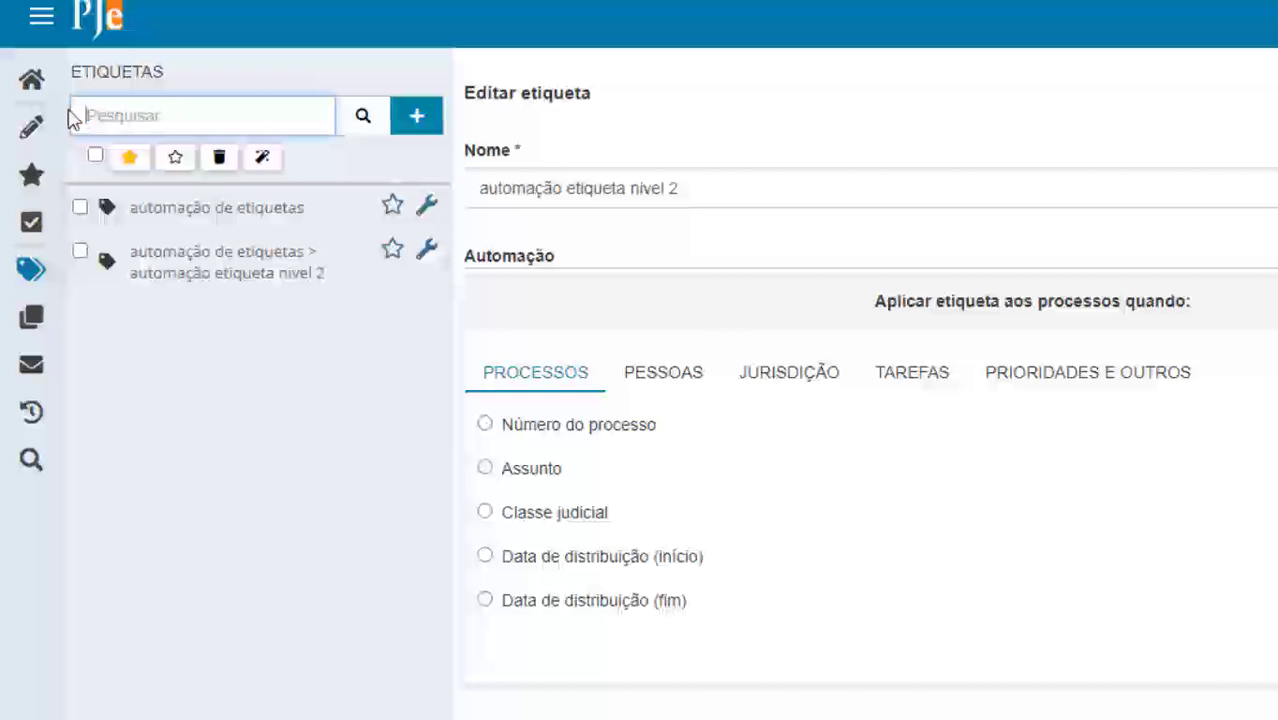
click(363, 116)
Find the A UNAJ tag in the list and tick its checkbox
drag(449, 288, 451, 344)
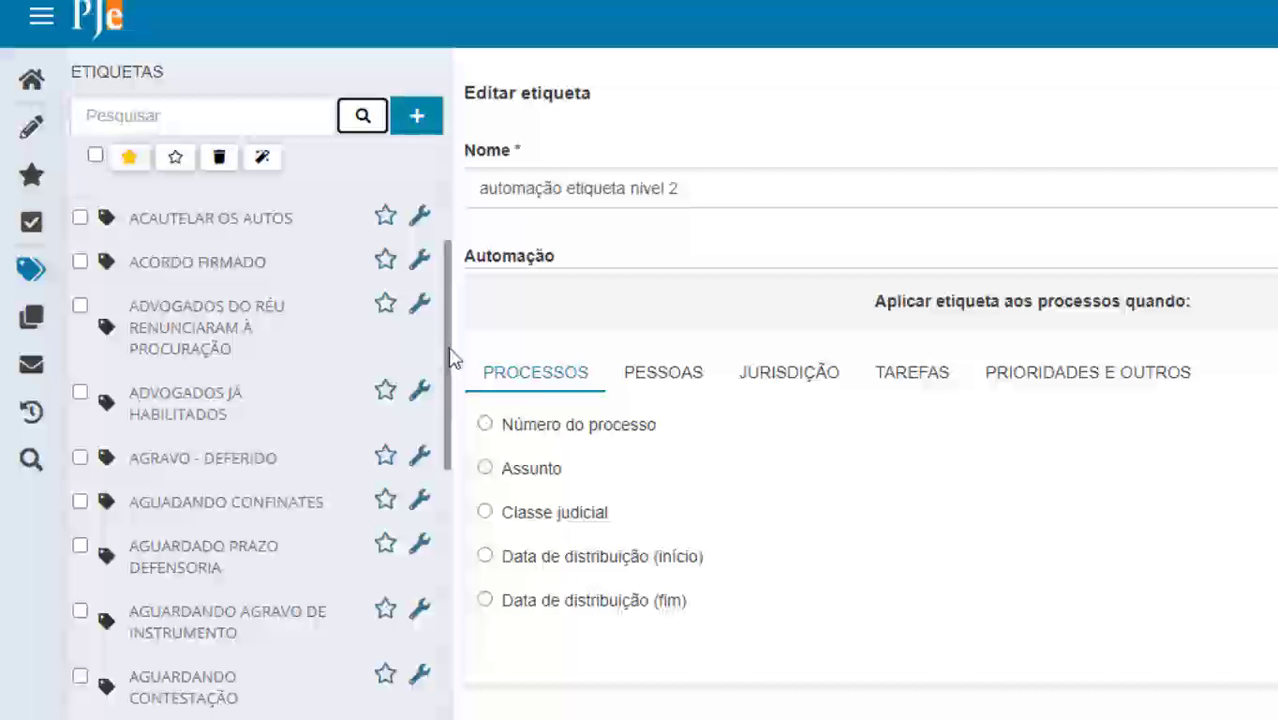
drag(450, 357, 442, 289)
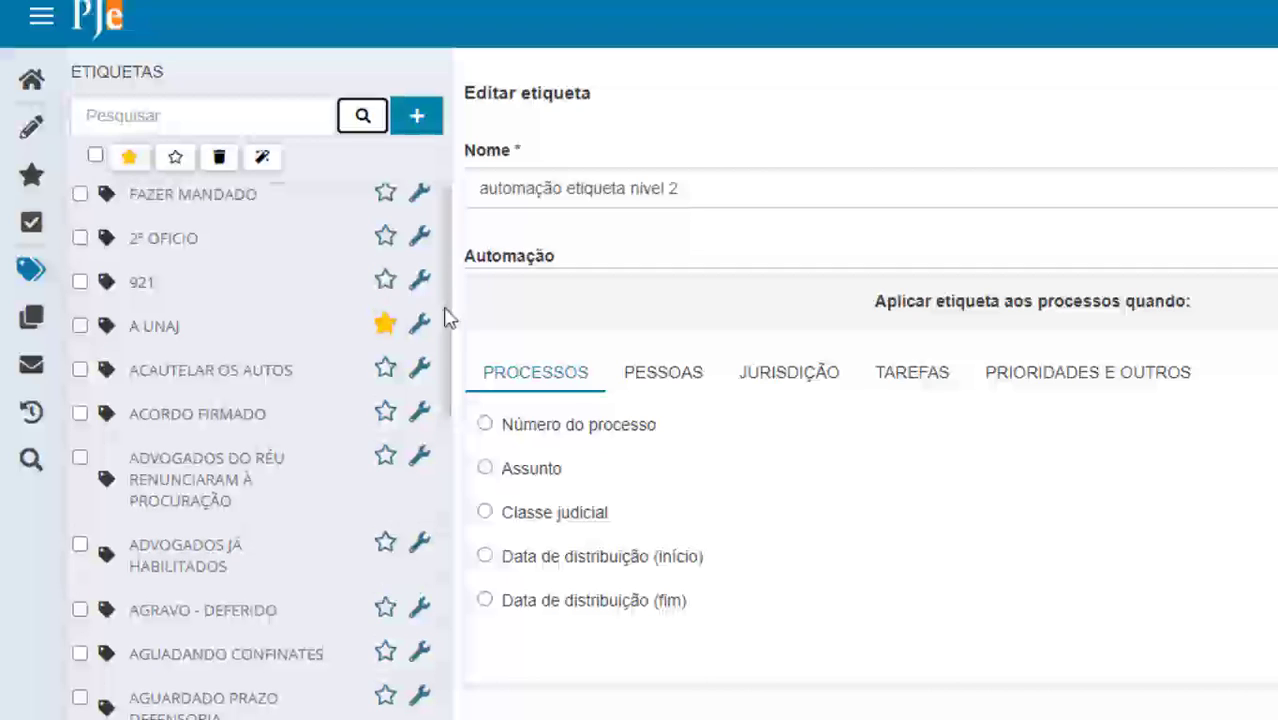
click(80, 326)
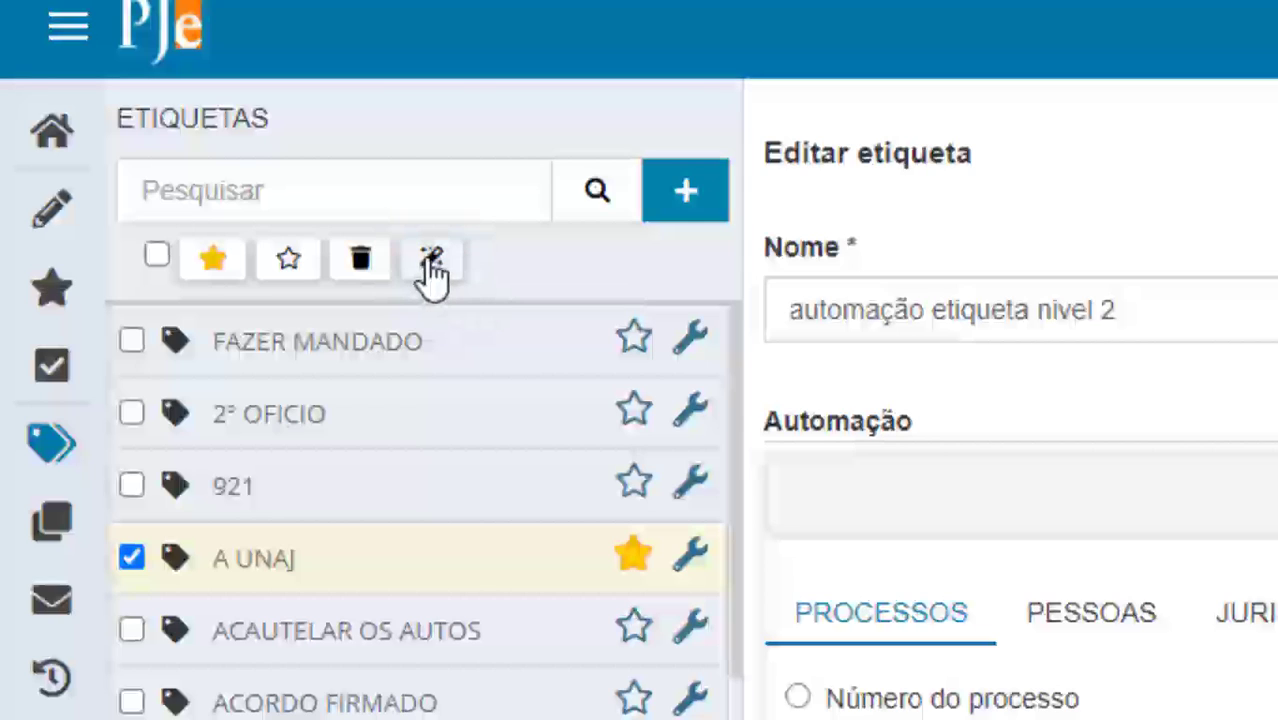
Run automatic tag application for the A UNAJ tag on the unit's processes
click(432, 262)
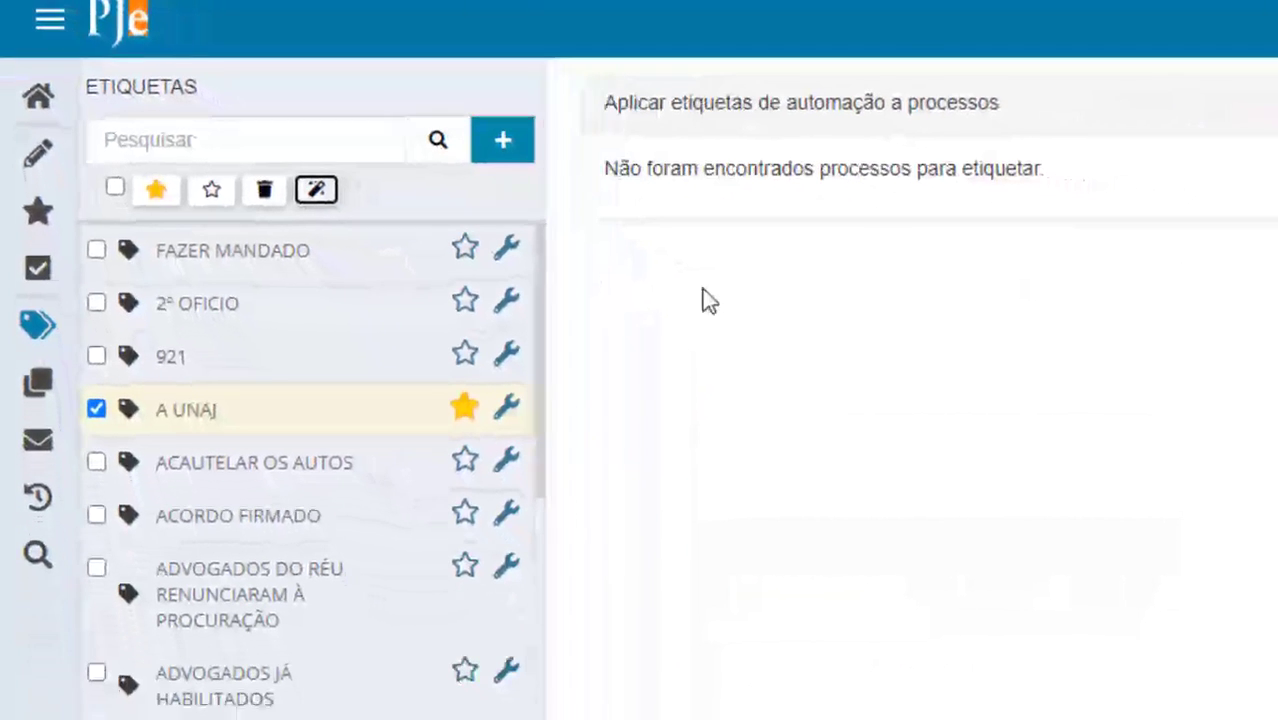